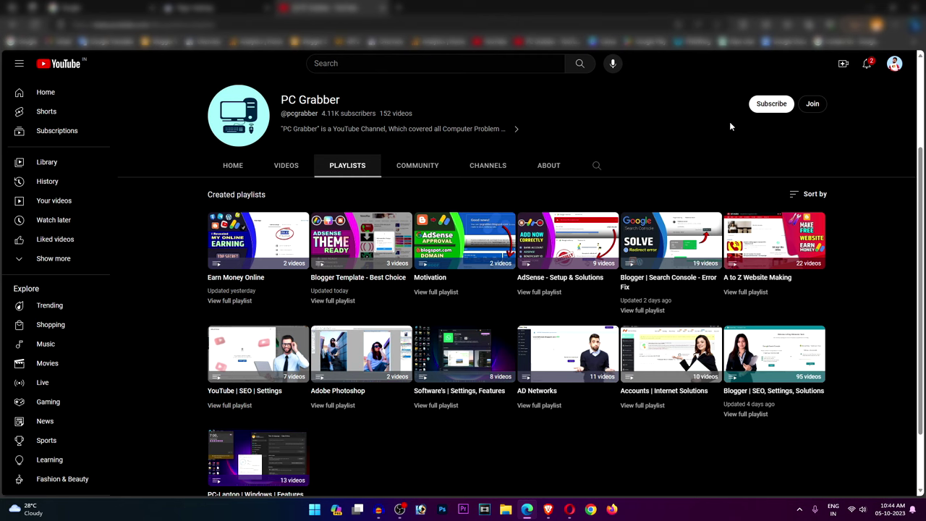
- Switch to Google Search Console and open the Redirect error report from Page indexing to its affected URL examples
key(ctrl+shift+Tab)
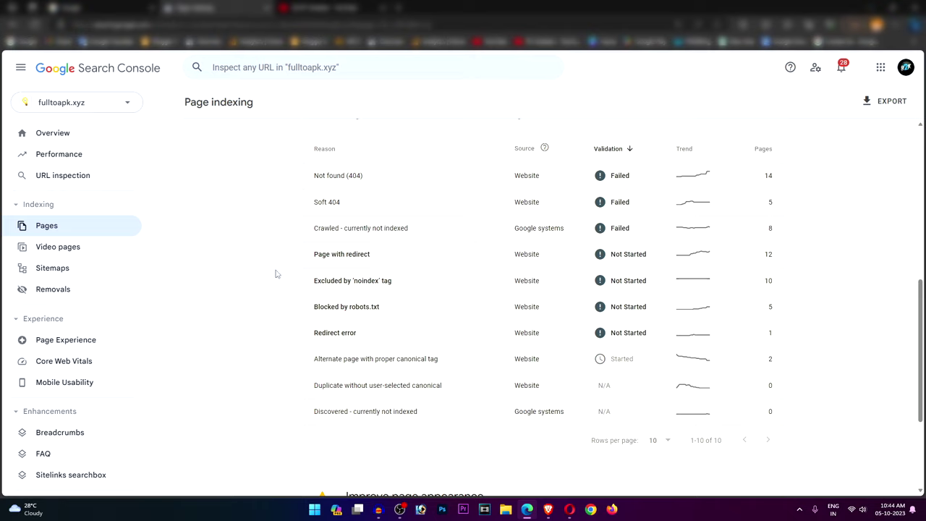
click(349, 343)
scroll(191, 362, down, 3)
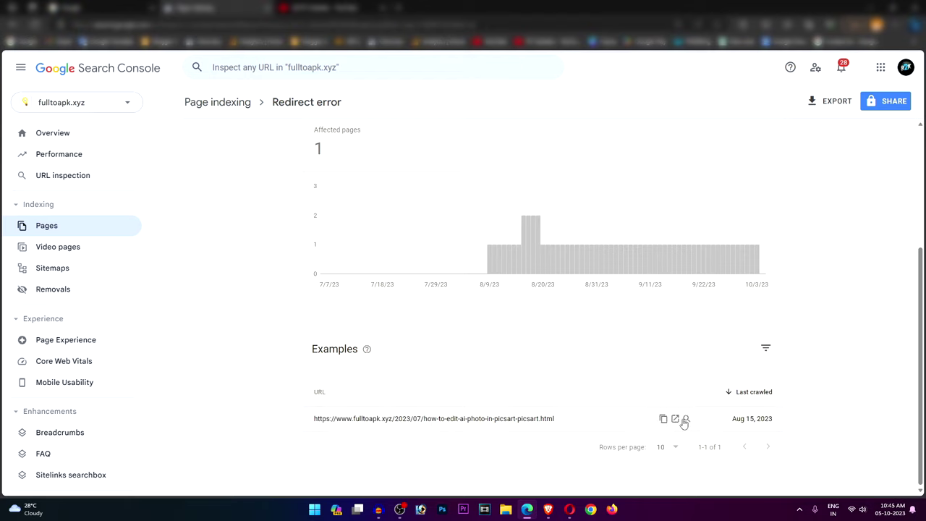
- Open the affected how-to-edit-ai-photo-in-picsart-picsart.html page on the live site and look through the whole article
click(675, 420)
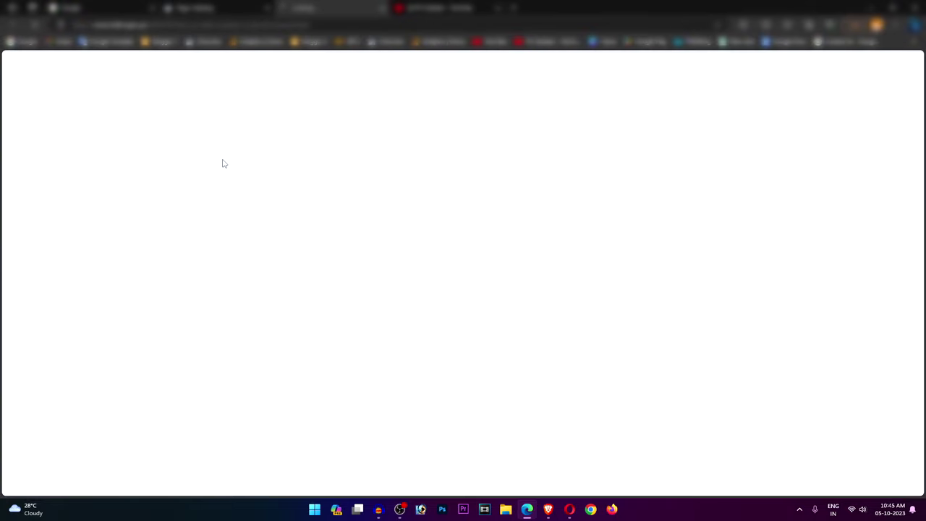
scroll(240, 205, down, 3)
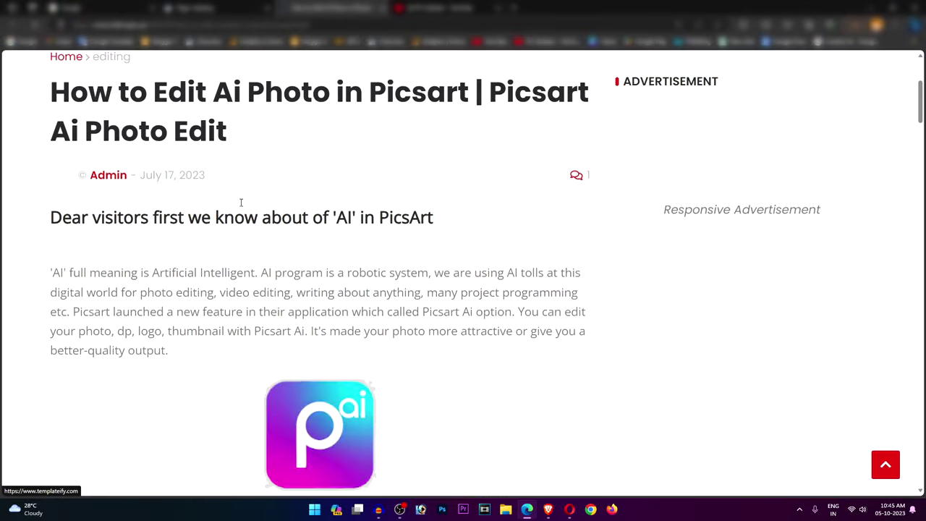
scroll(241, 202, down, 12)
scroll(241, 208, up, 4)
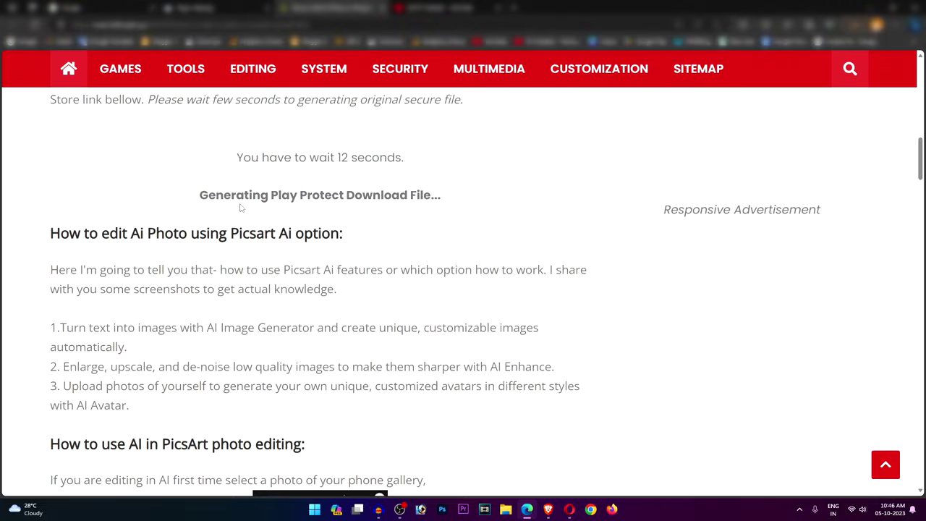
scroll(241, 208, down, 15)
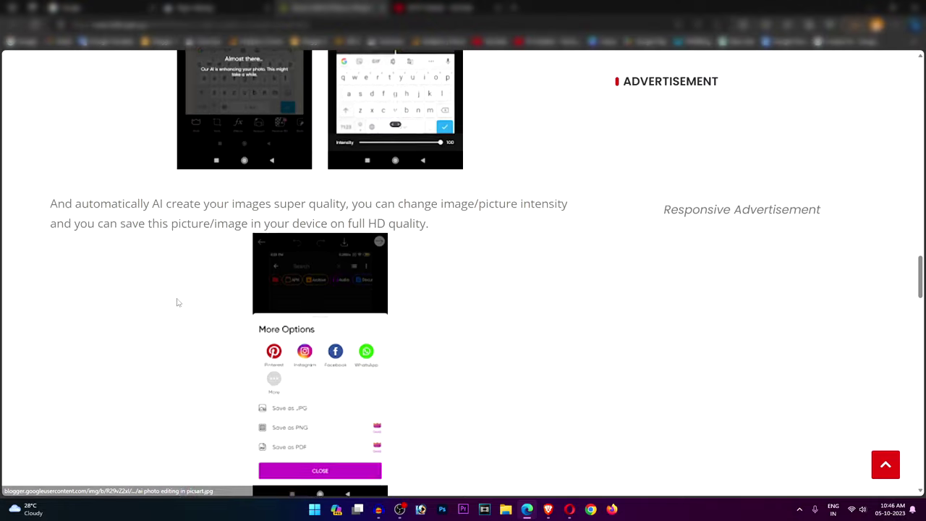
scroll(177, 303, down, 20)
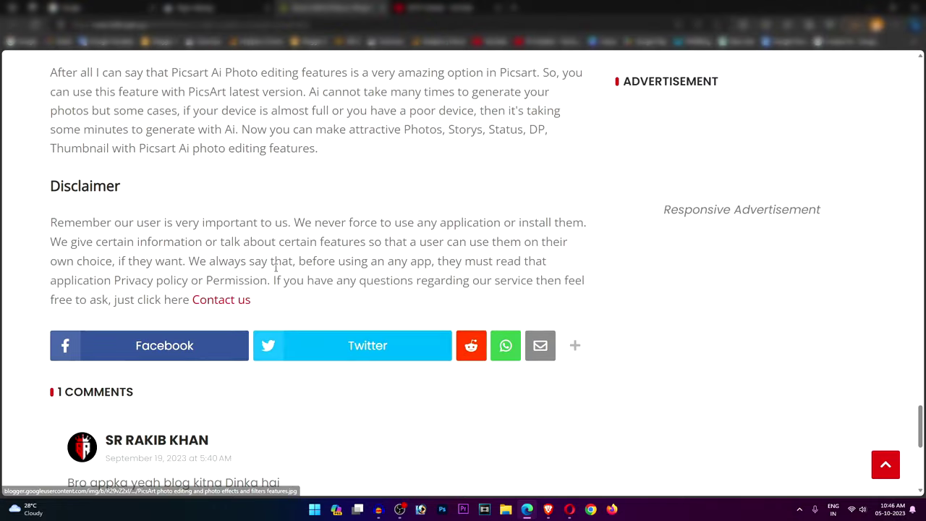
scroll(291, 294, down, 5)
scroll(292, 294, up, 20)
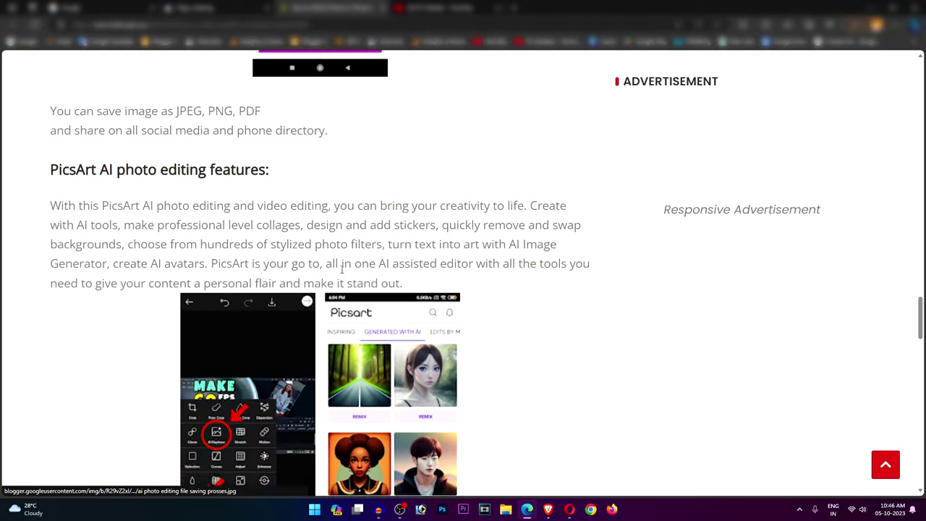
scroll(341, 269, up, 15)
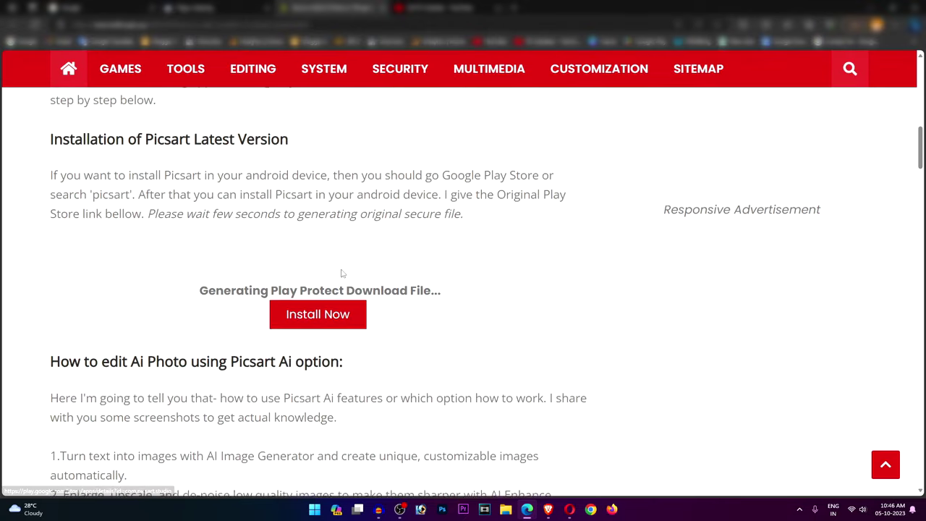
scroll(342, 273, up, 10)
- Return to Search Console, inspect the affected Picsart article URL and examine its page indexing and page fetch details
key(ctrl+Tab)
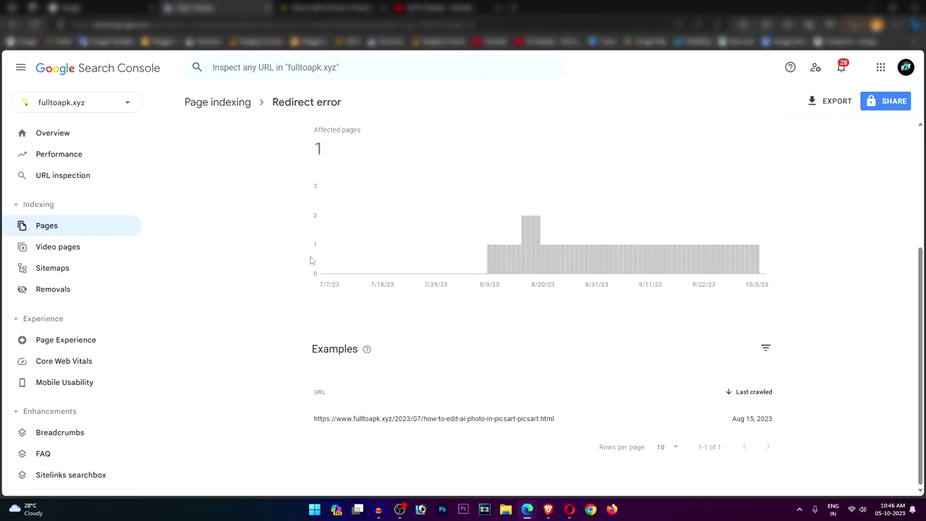
mouse_move(546, 429)
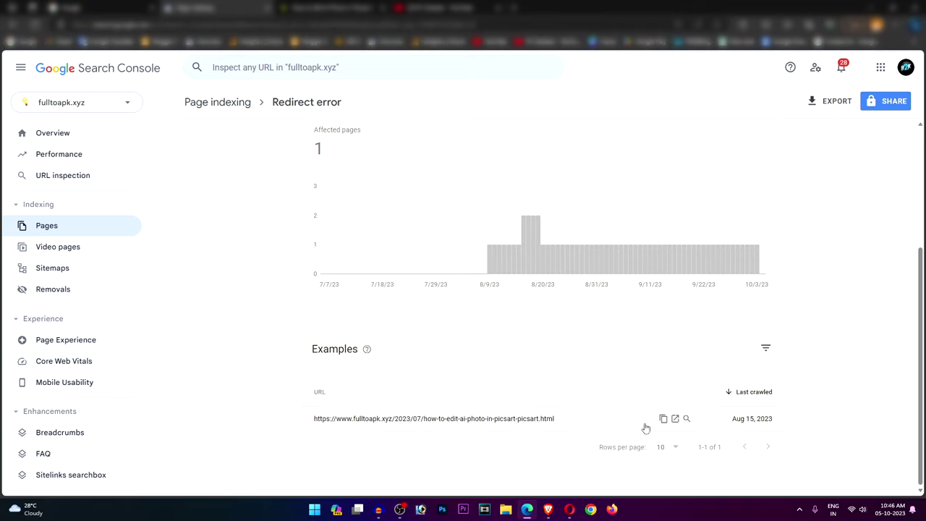
click(687, 419)
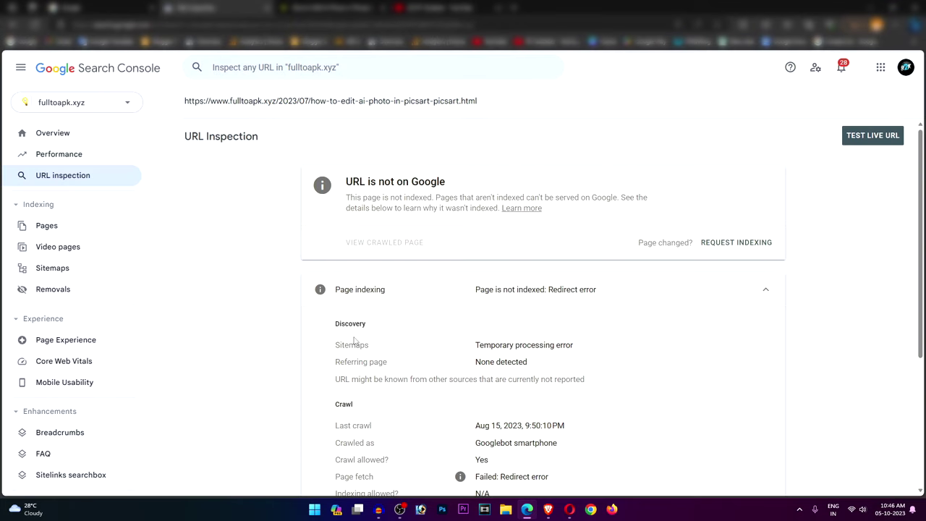
scroll(448, 323, down, 3)
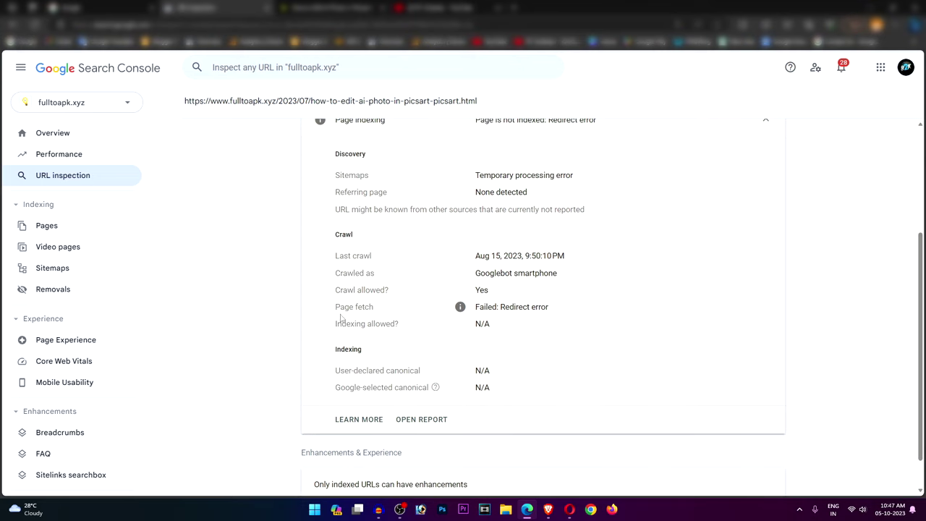
drag(340, 316, 559, 315)
click(601, 316)
scroll(725, 384, down, 1)
scroll(725, 384, up, 3)
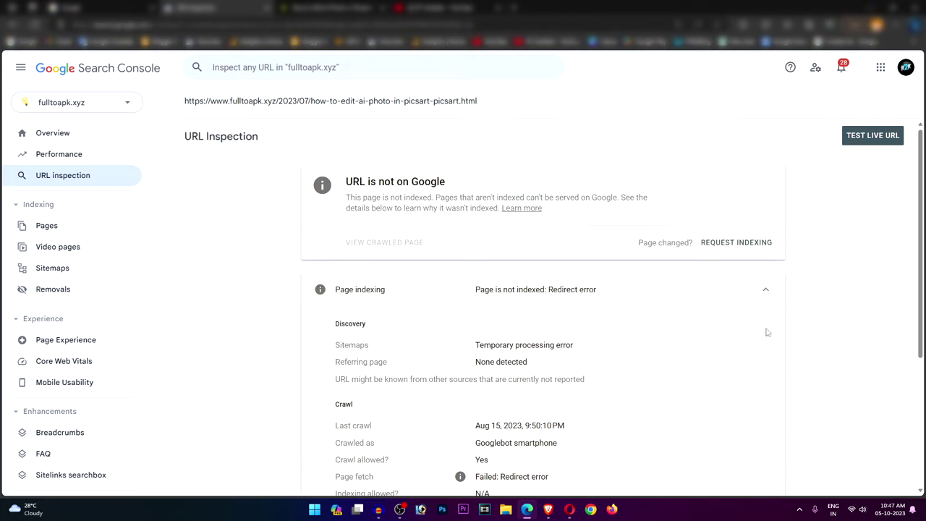
- Test the live URL and examine the crawl time, page fetch and indexing permission under Page availability
click(872, 137)
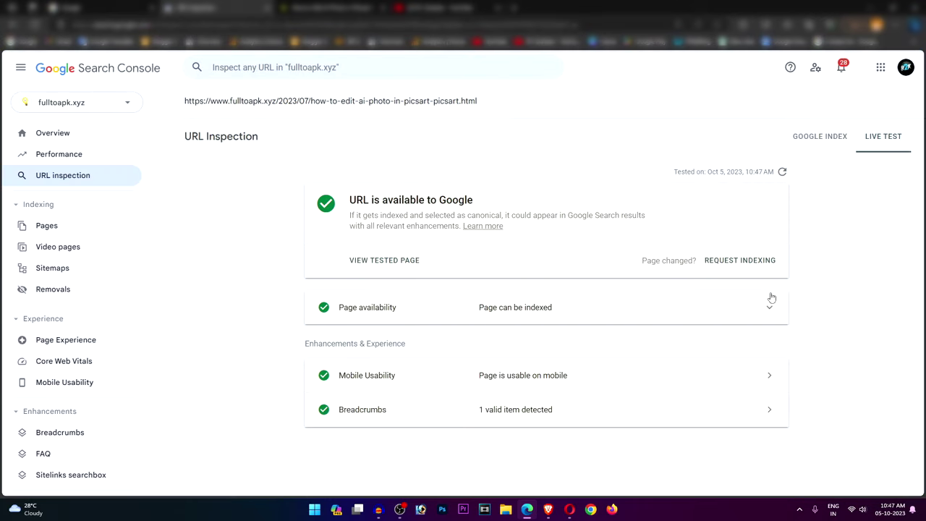
click(774, 306)
scroll(612, 325, down, 3)
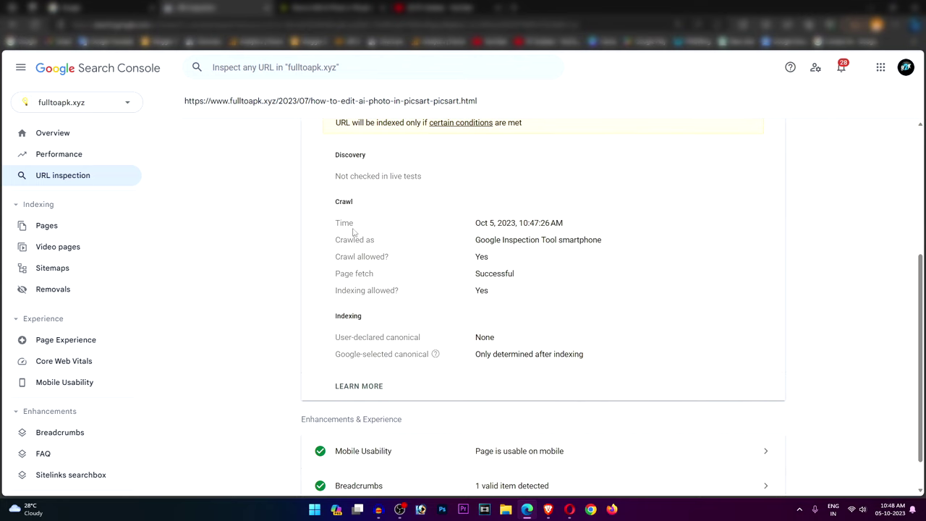
drag(334, 204, 579, 230)
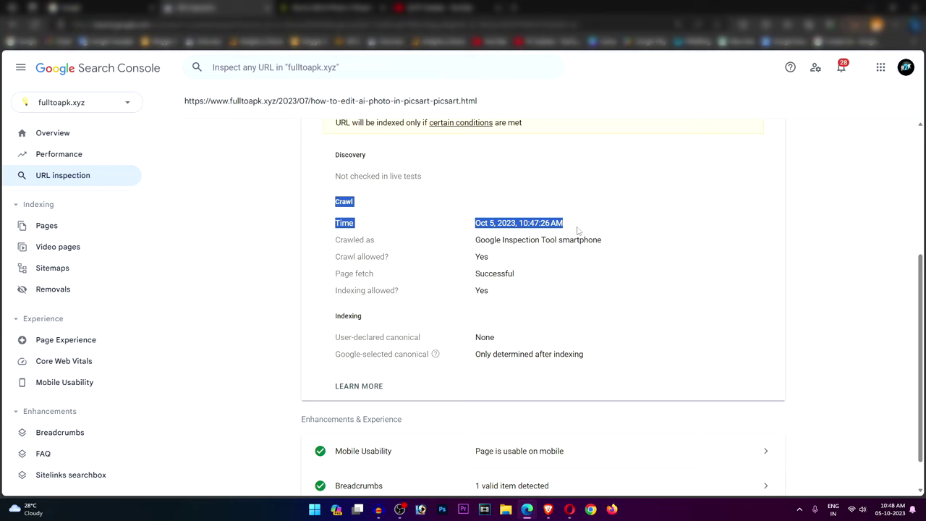
click(530, 243)
drag(474, 225, 578, 221)
click(476, 231)
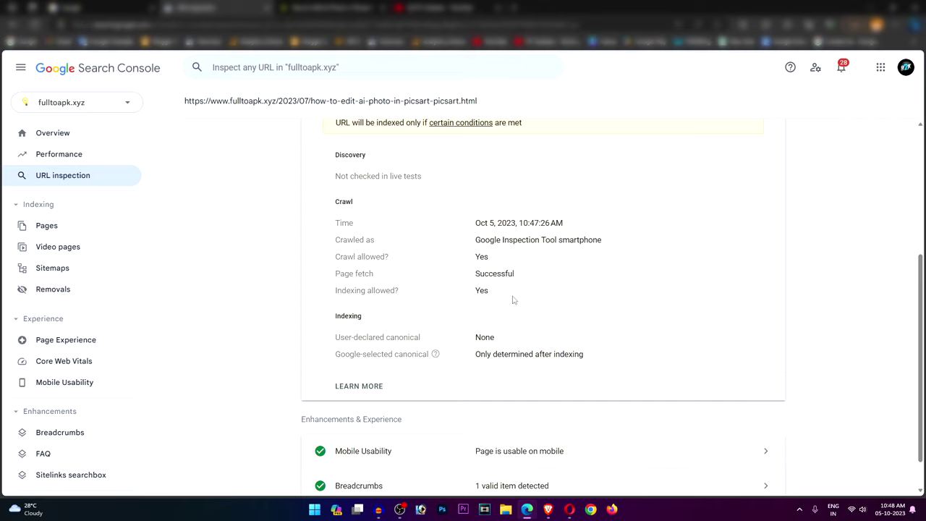
drag(336, 255, 571, 292)
click(581, 294)
scroll(580, 294, down, 1)
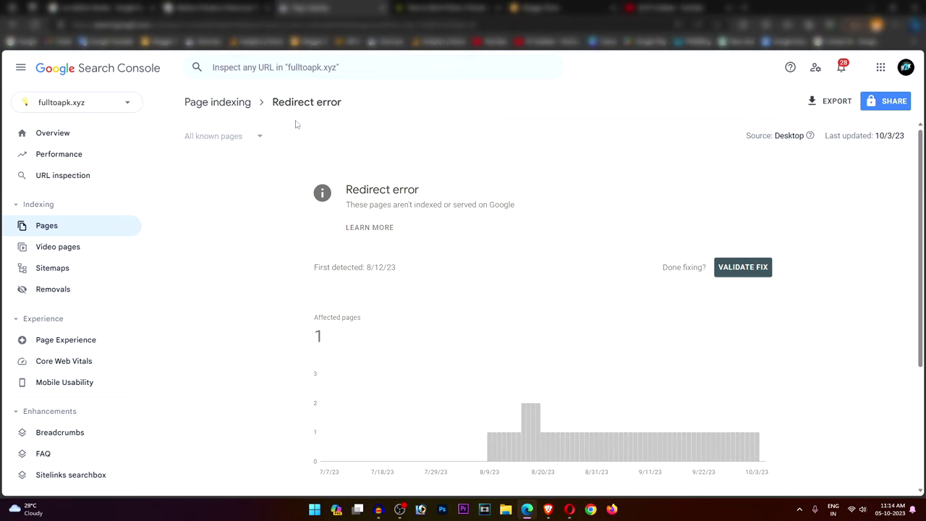
- Go back from the Redirect error report to the Page indexing overview and review the reasons pages aren't indexed
click(217, 102)
scroll(349, 313, down, 3)
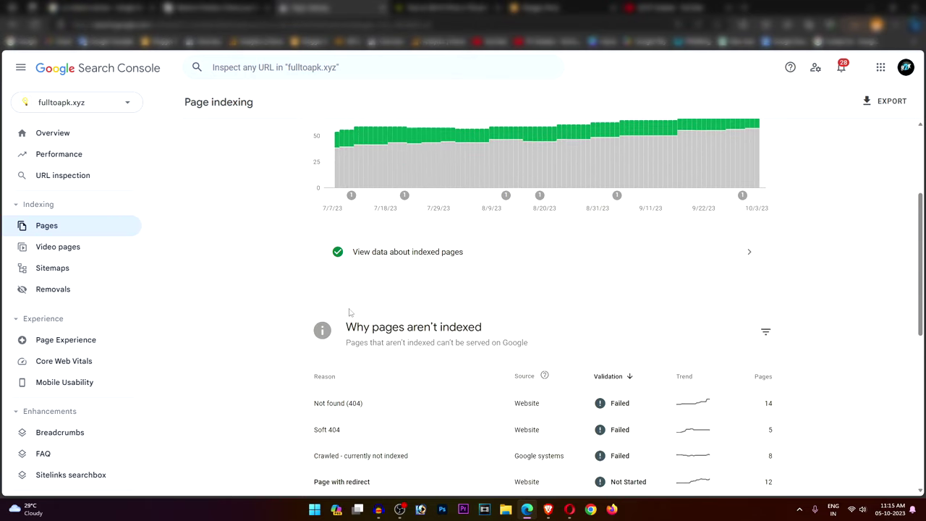
scroll(351, 397, down, 1)
scroll(368, 421, down, 1)
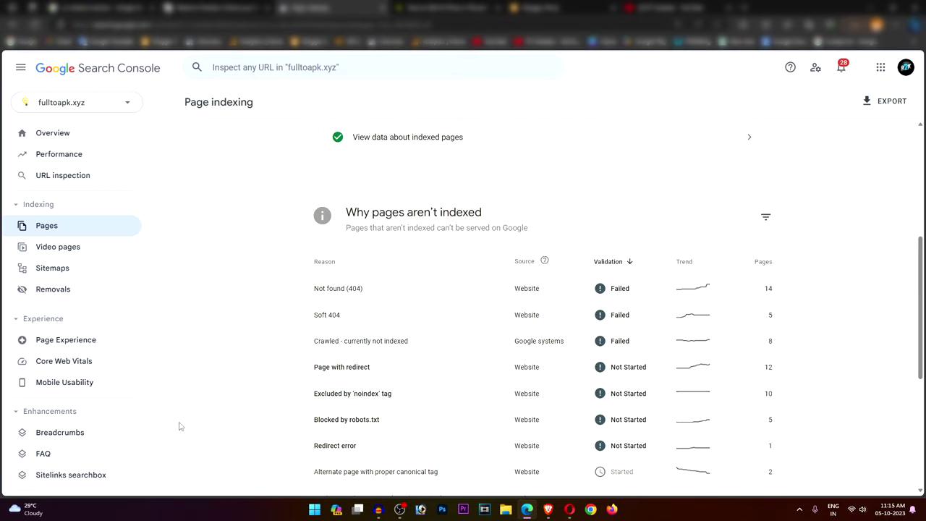
scroll(226, 378, up, 3)
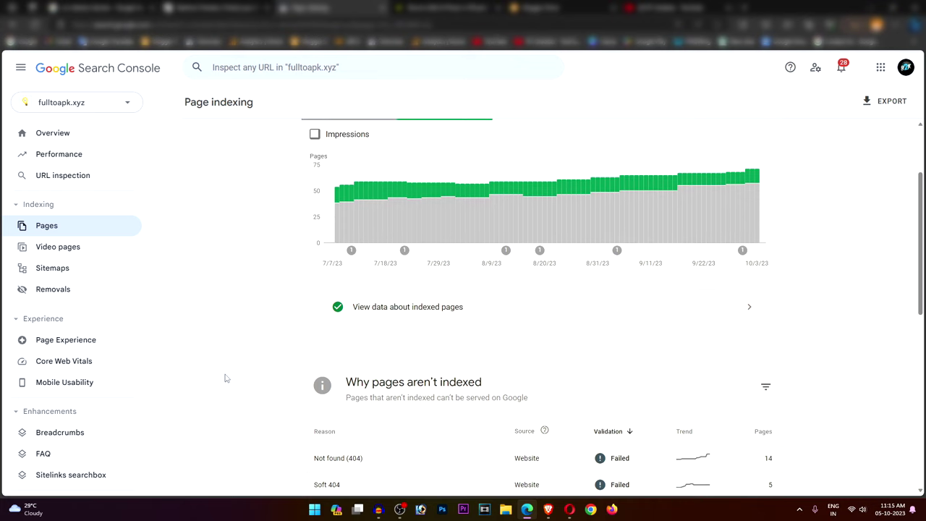
scroll(225, 378, up, 2)
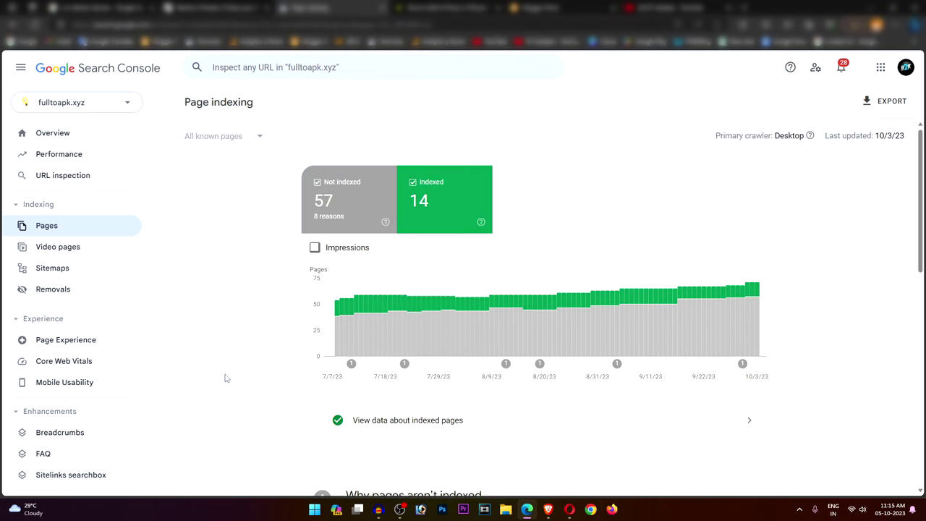
- Reopen the Redirect error report and open its affected example URL on the live site
scroll(282, 362, down, 3)
click(337, 342)
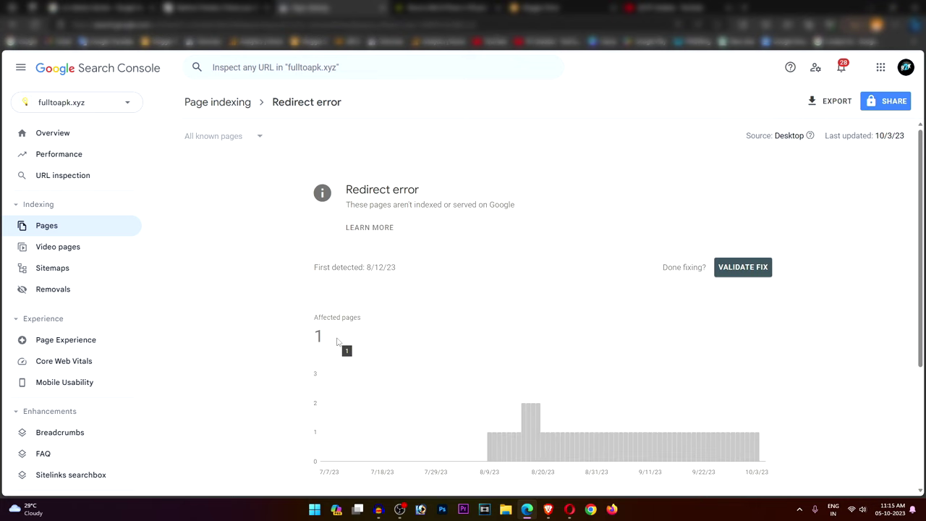
scroll(350, 346, down, 3)
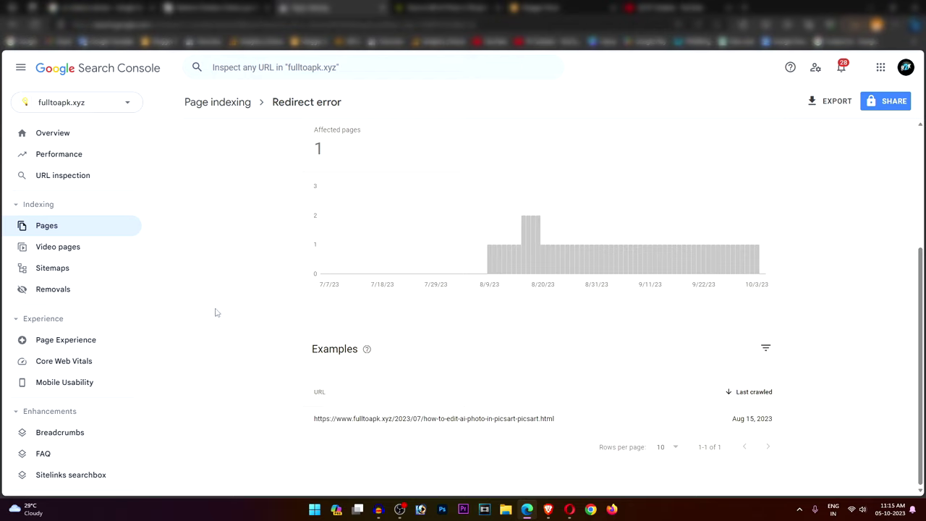
mouse_move(499, 426)
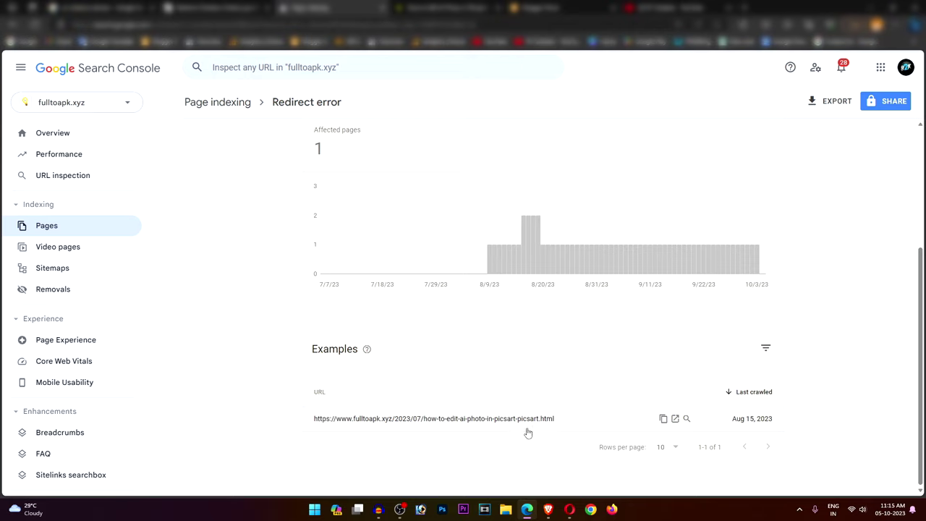
click(675, 419)
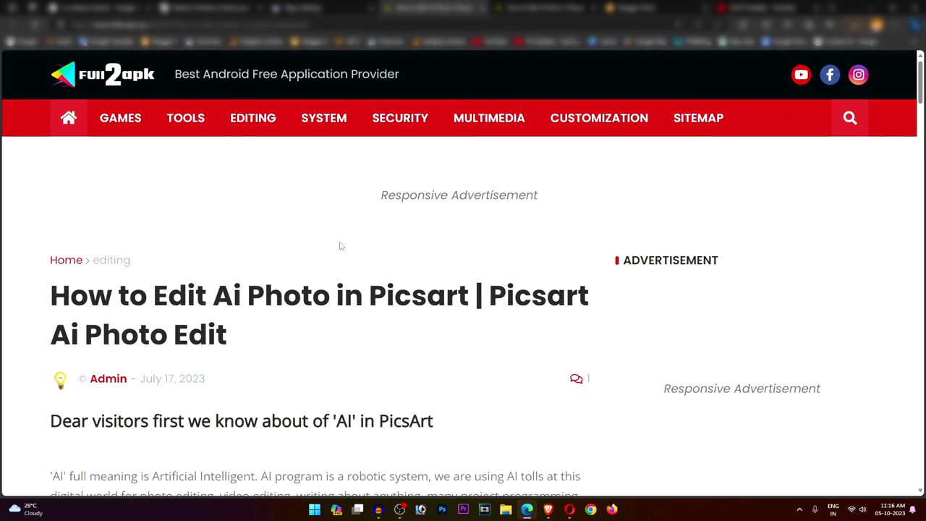
- Copy the affected URL from Search Console and paste it into the redirect-checker.org tool found through the Google results
click(325, 7)
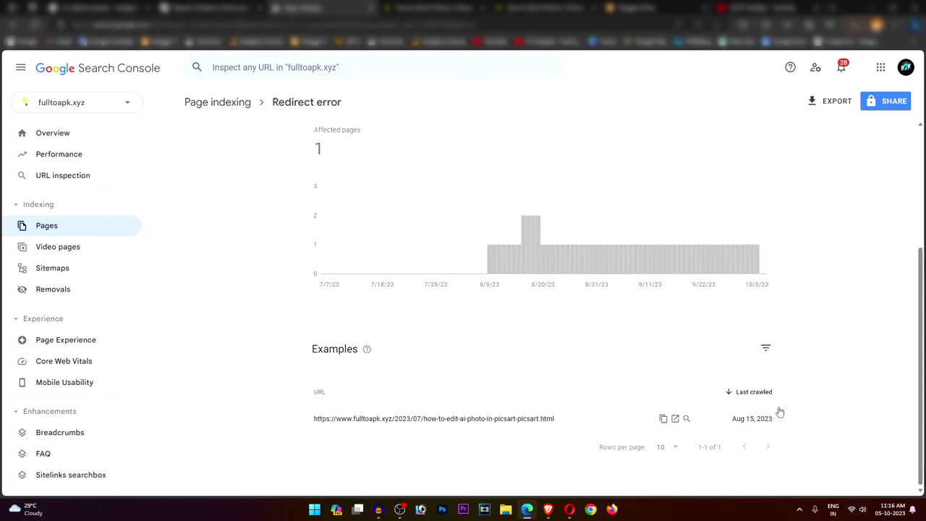
click(663, 418)
click(65, 9)
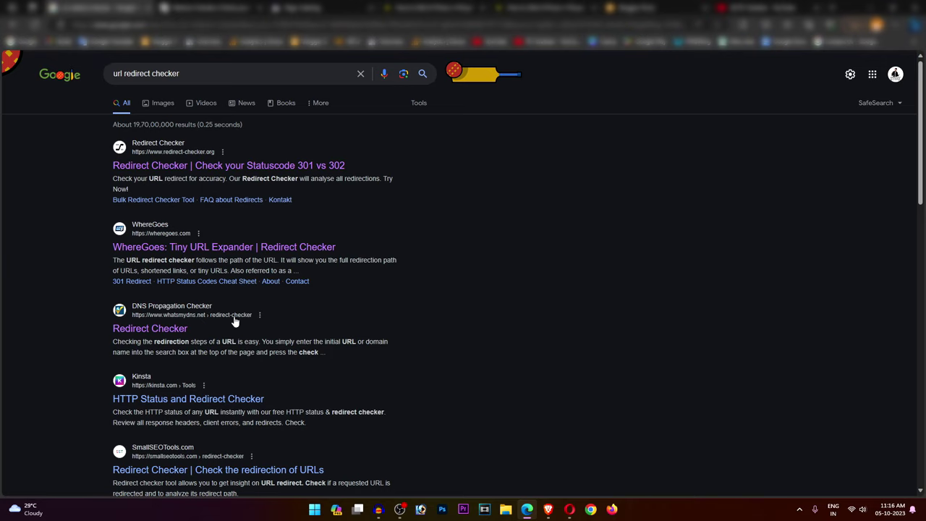
click(166, 145)
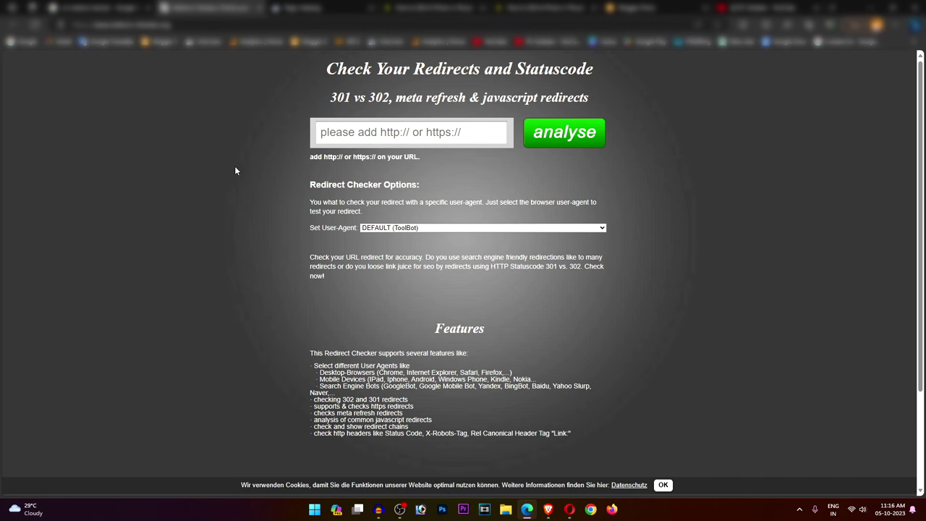
right_click(391, 138)
click(405, 229)
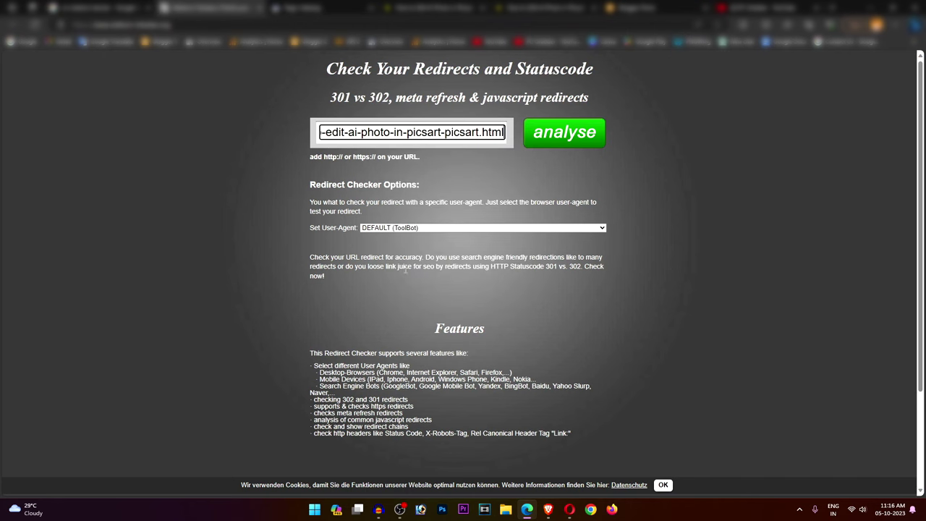
- Set the checker's user-agent to SEARCHBOT - GoogleAdsBot, analyse the URL's redirects and look through the result
click(399, 228)
scroll(411, 330, down, 3)
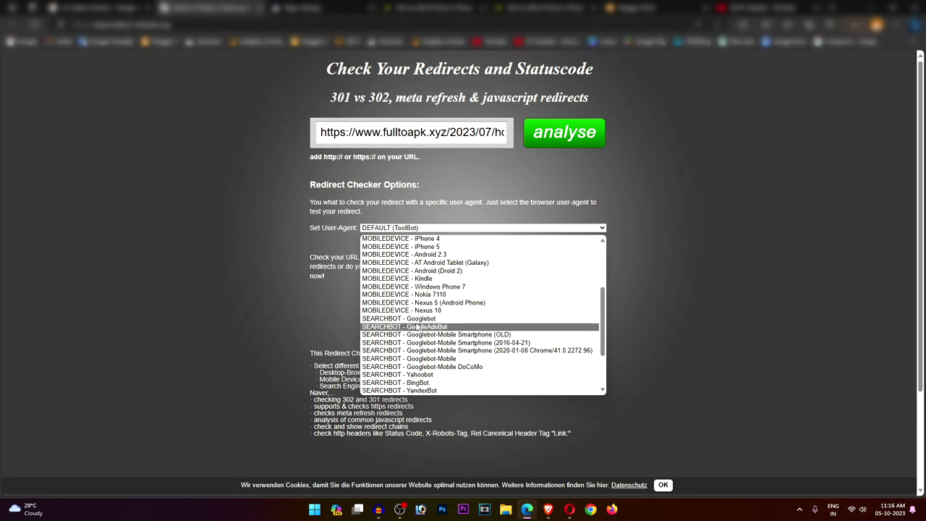
click(415, 326)
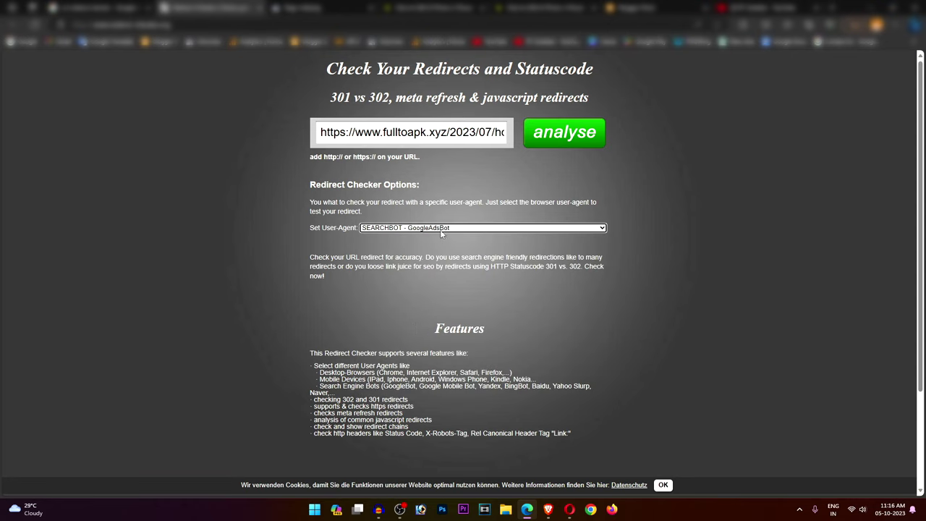
click(585, 135)
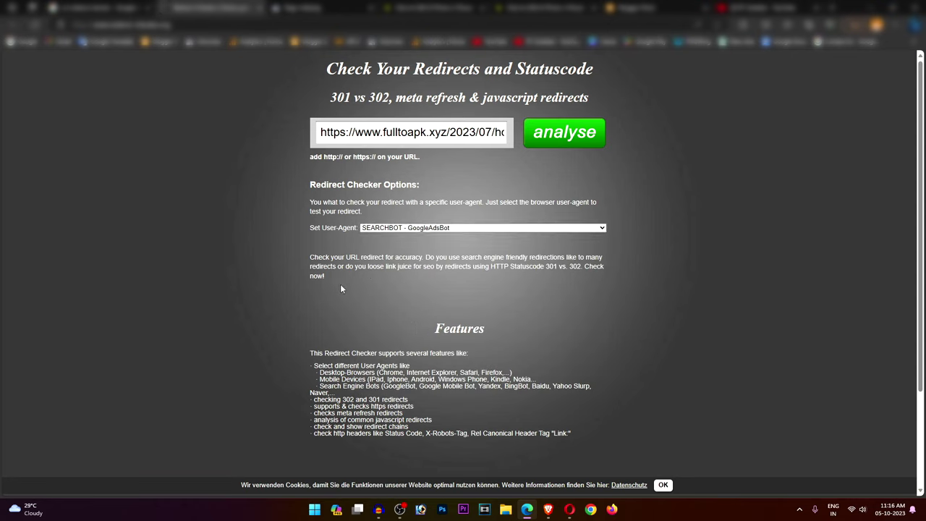
scroll(300, 314, down, 4)
scroll(376, 260, up, 1)
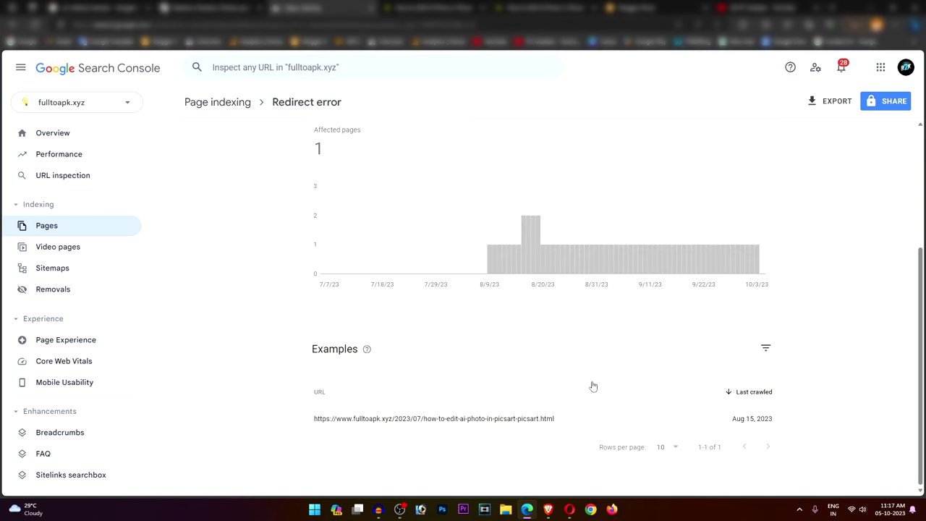
- Review the Redirect error report in Search Console and recheck the affected Picsart article on the live site
scroll(552, 410, up, 3)
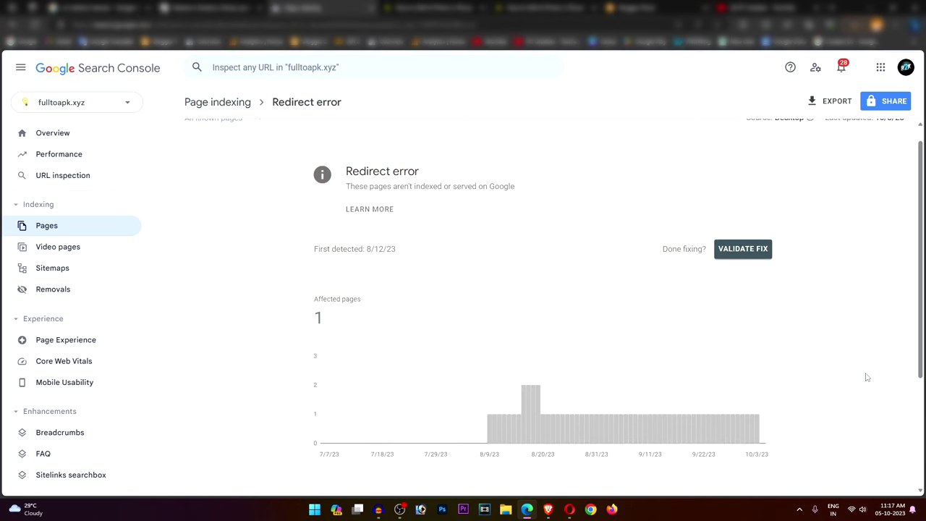
scroll(528, 353, down, 3)
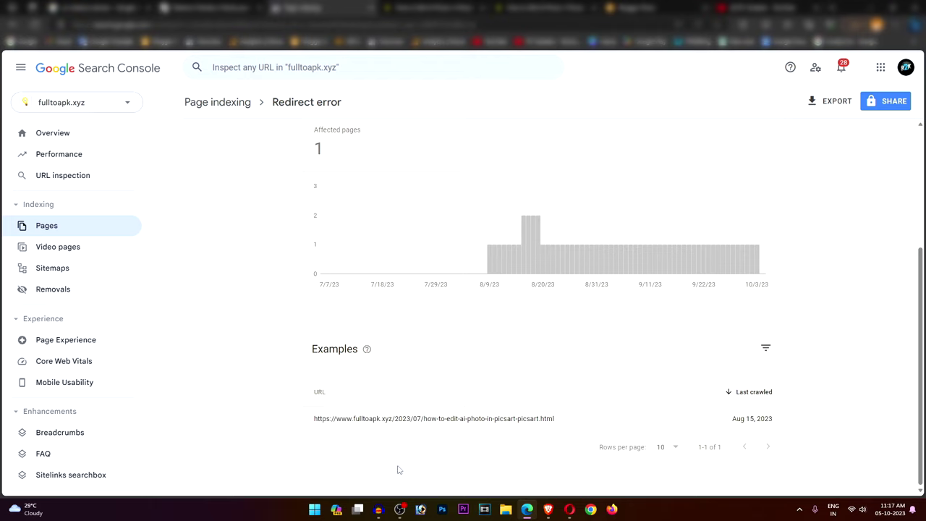
click(541, 419)
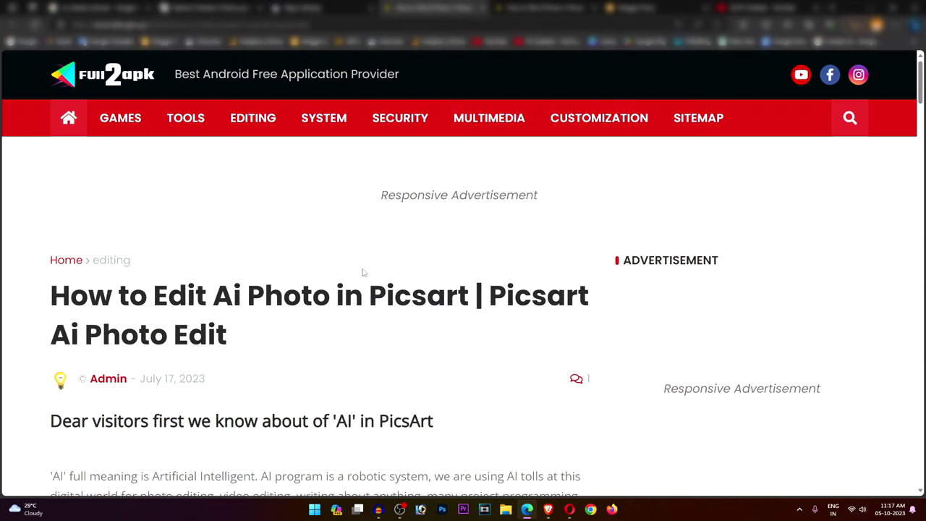
click(319, 7)
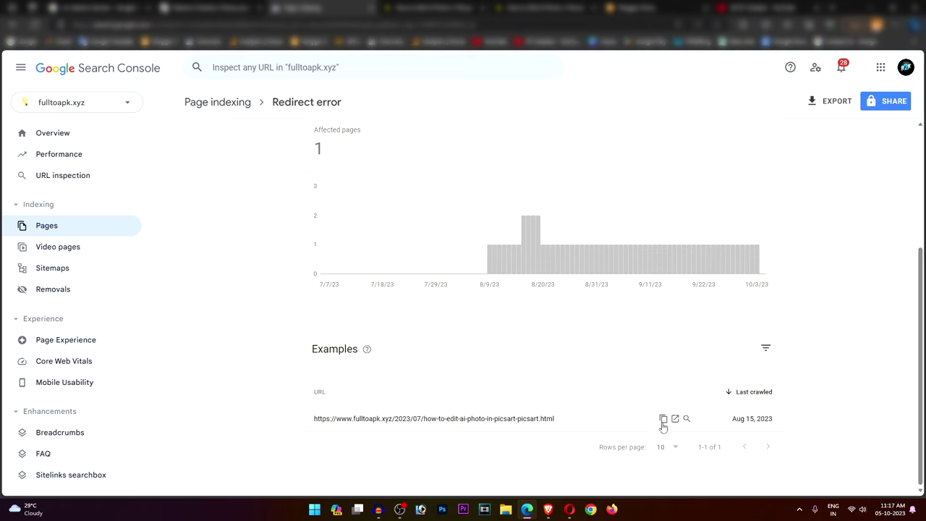
- Copy the affected example URL from Search Console and open the fulltoapk blog's custom redirects setting in Blogger
click(664, 420)
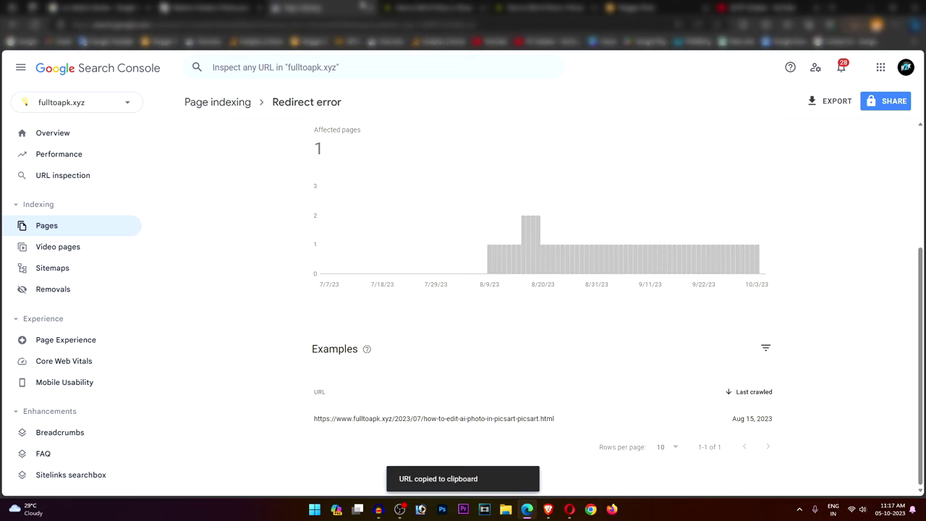
click(644, 7)
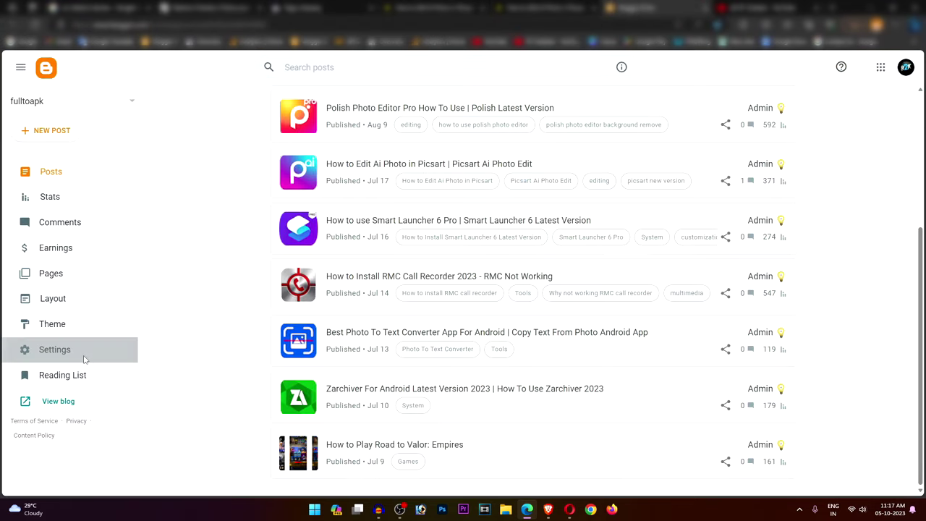
click(54, 349)
scroll(401, 365, down, 12)
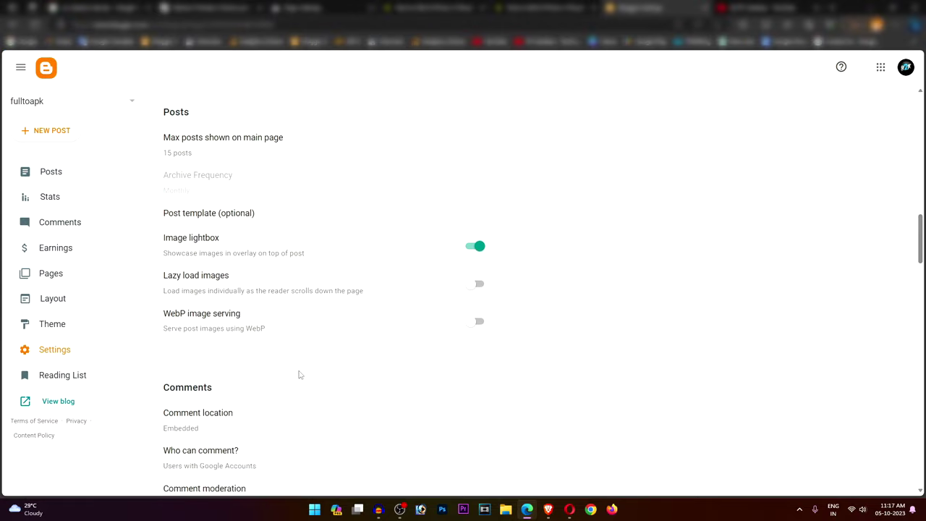
scroll(299, 375, down, 12)
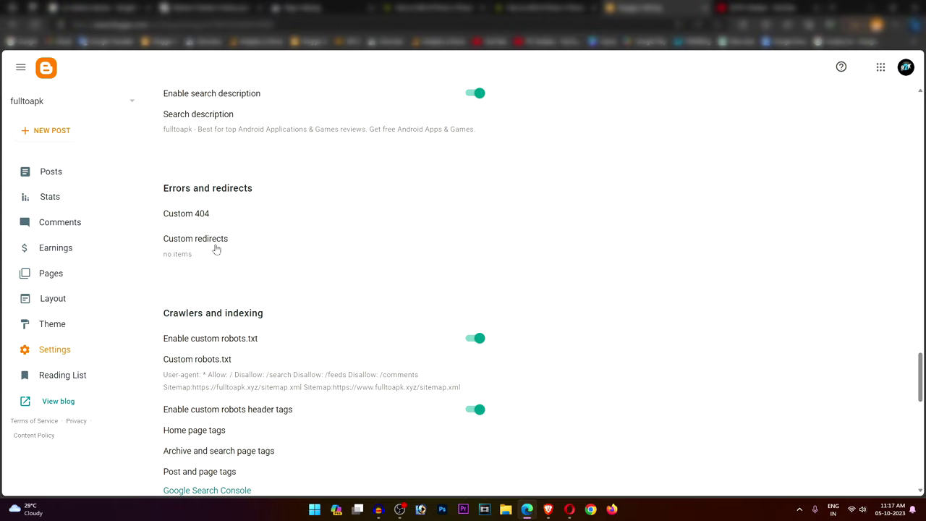
click(190, 240)
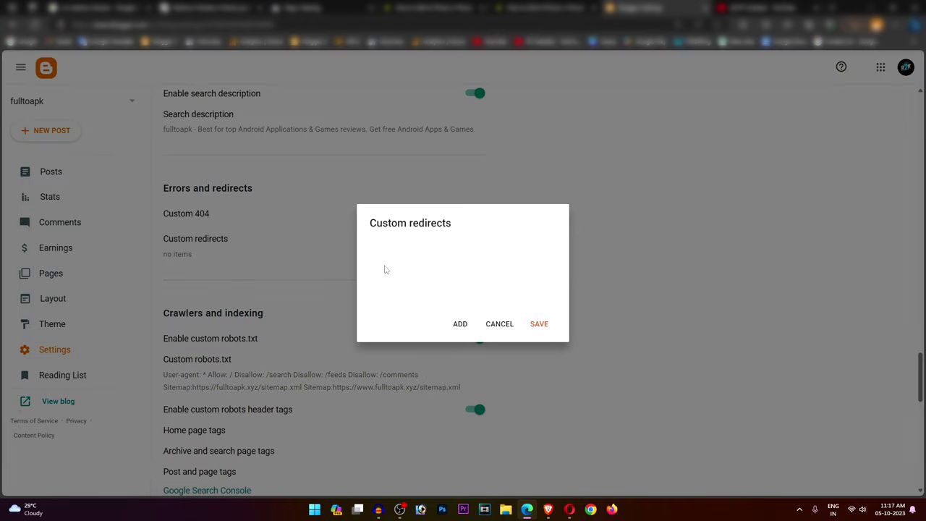
- Add a custom redirect with the From path set to 2023/07/how-to-edit-ai-photo-in-picsart-picsart.html, removing the domain from the pasted URL
click(463, 324)
click(384, 239)
right_click(387, 237)
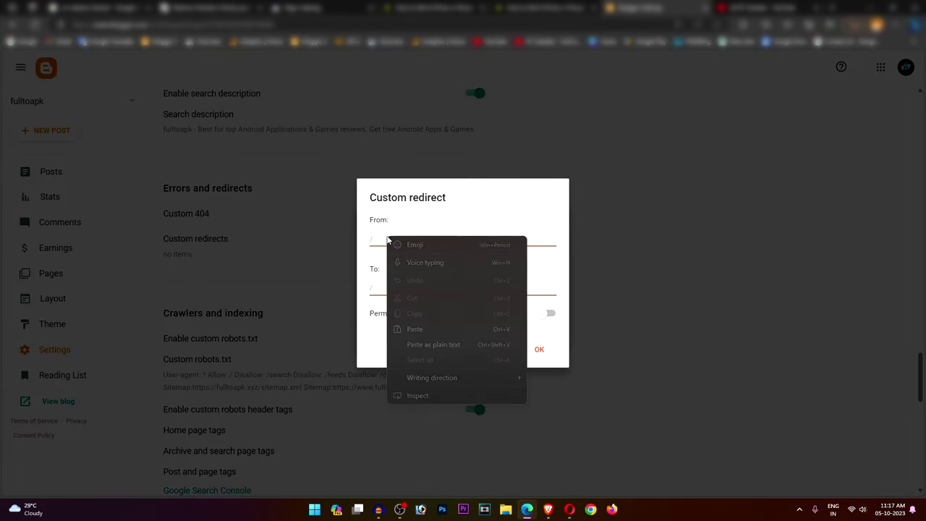
click(414, 329)
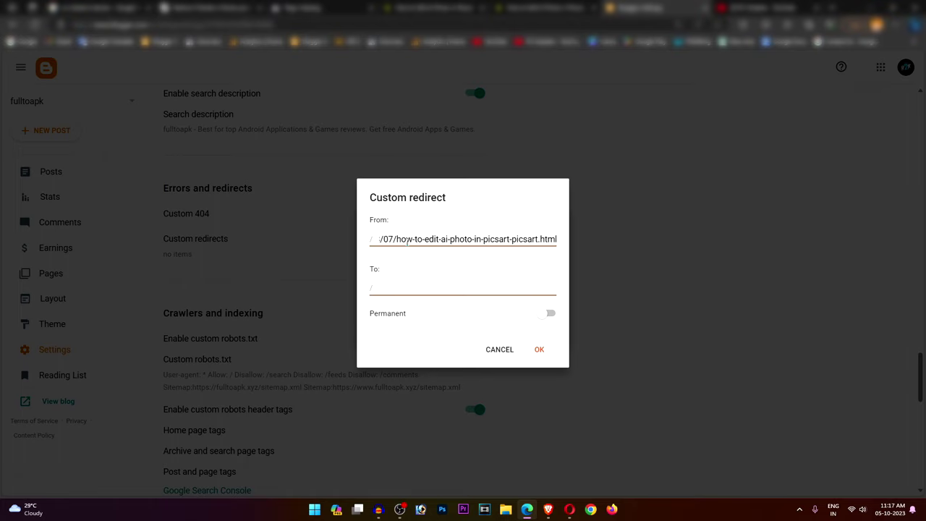
key(ctrl+a)
click(481, 239)
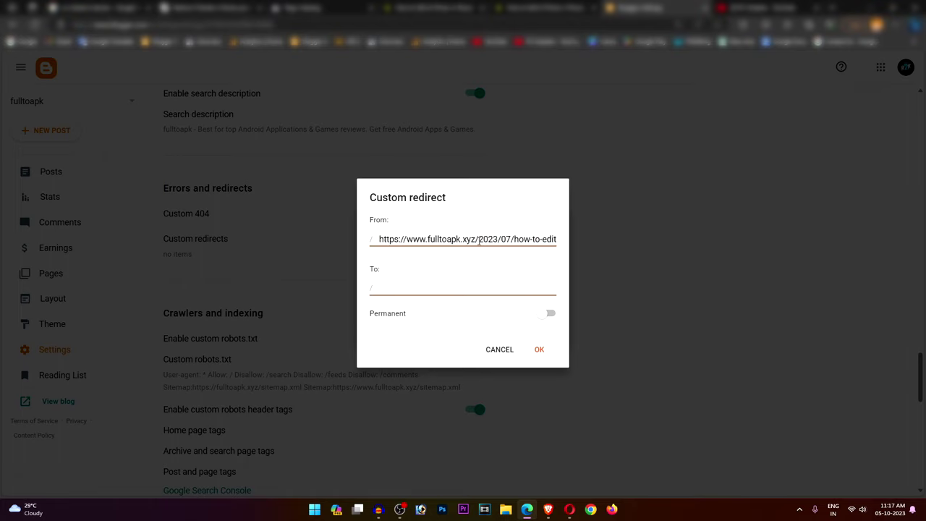
drag(479, 240, 349, 240)
key(BackSpace)
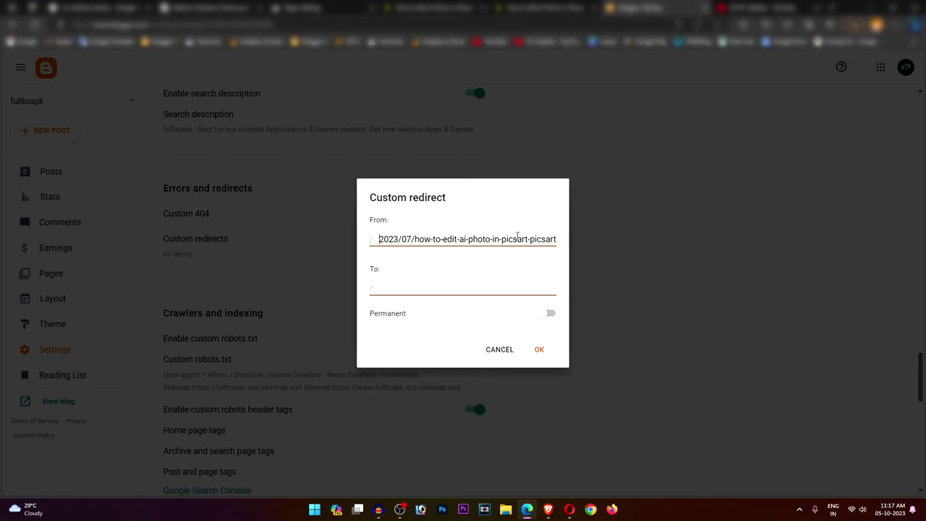
- Copy the live article's URL and enter it without the domain as the redirect's To path, 2023/07/how-to-edit-ai-photo-in-picsart-picsart.html
click(524, 7)
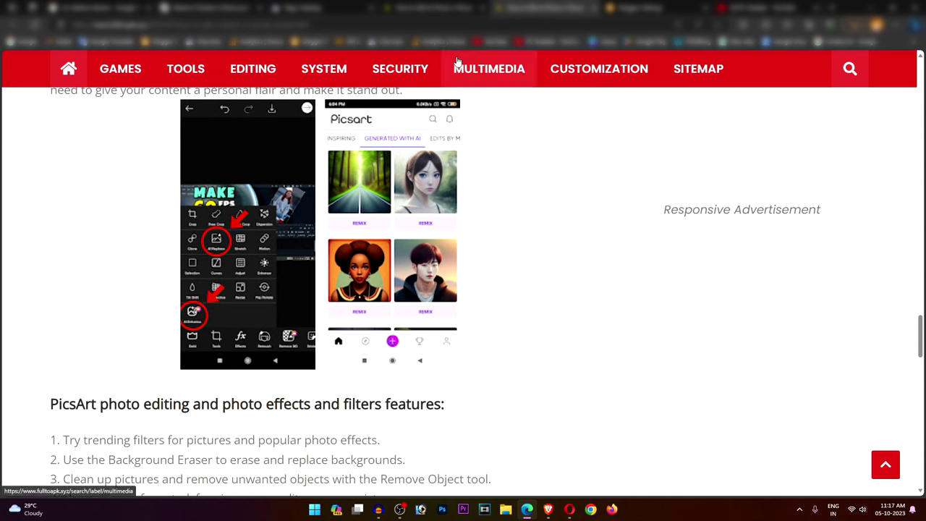
click(286, 24)
right_click(287, 24)
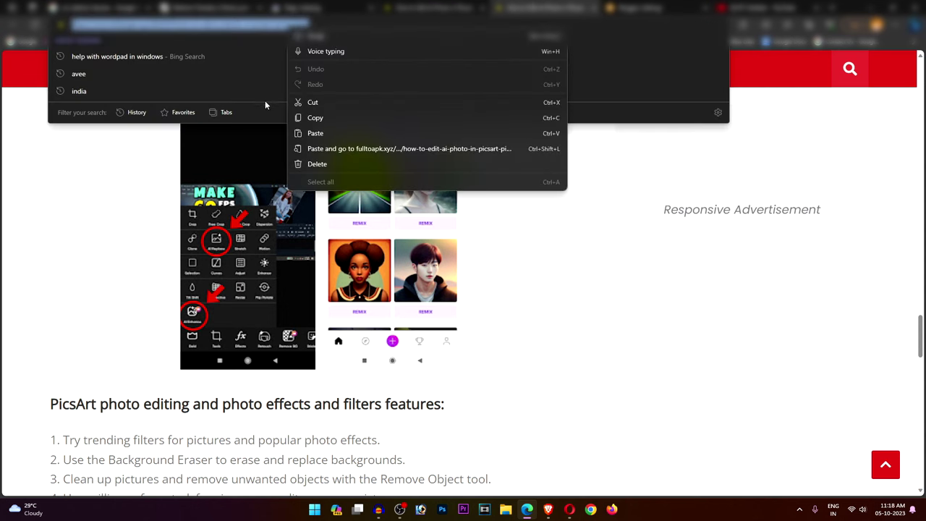
click(318, 118)
click(669, 9)
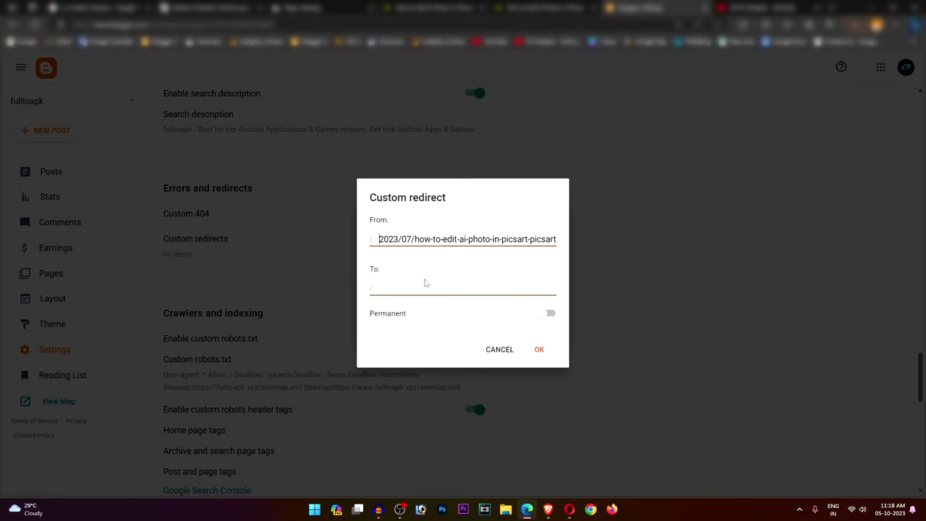
click(405, 291)
key(ctrl+v)
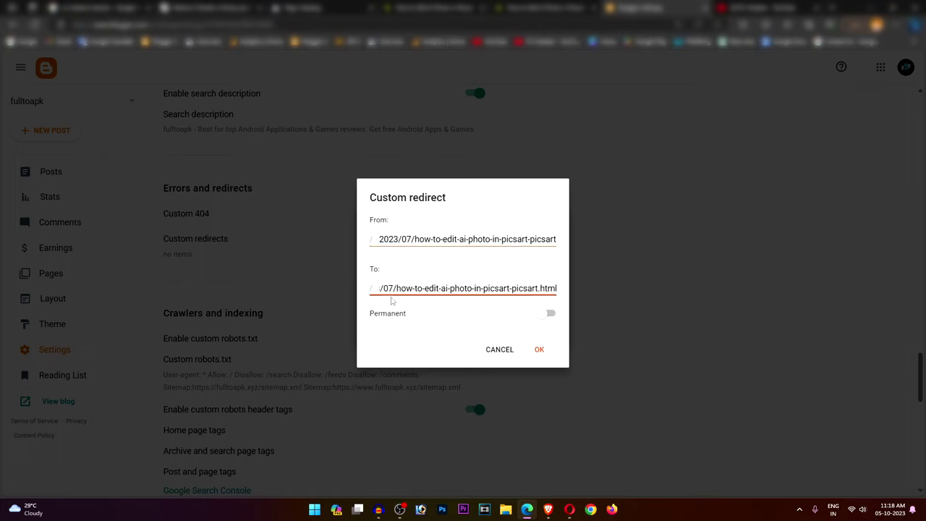
drag(392, 300, 349, 289)
click(484, 289)
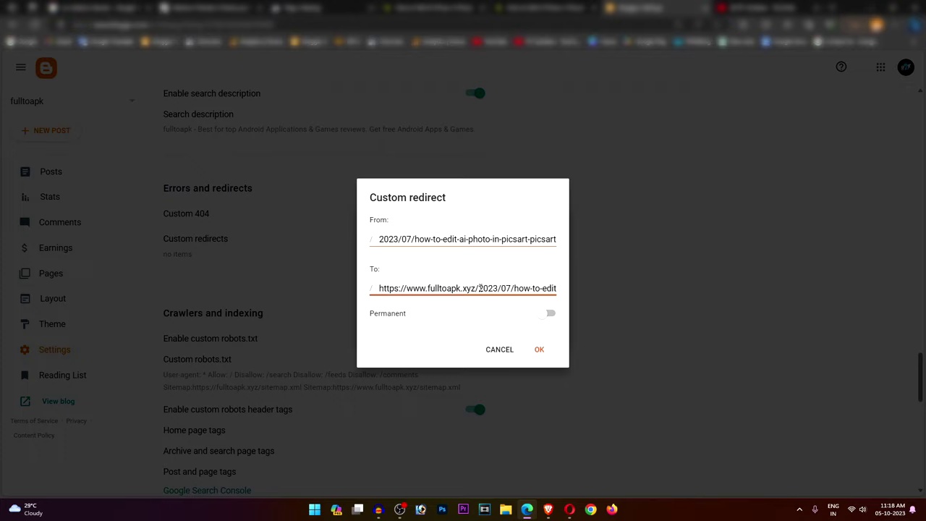
drag(481, 287, 328, 278)
key(BackSpace)
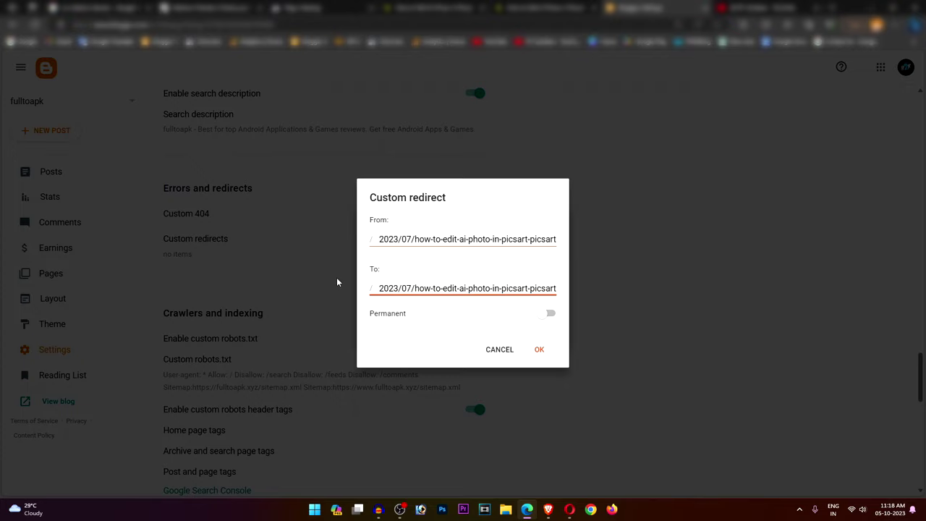
- Make the custom redirect permanent and save it to the blog's settings
click(546, 315)
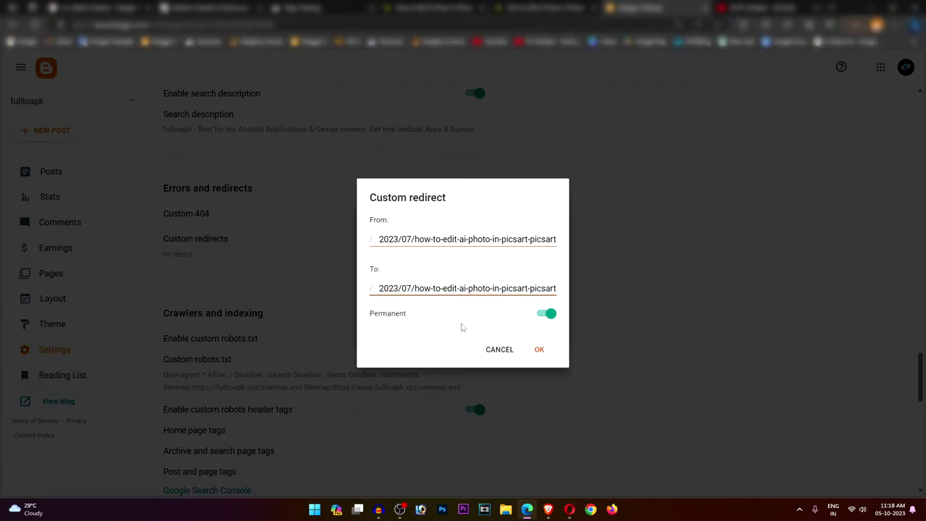
click(539, 350)
click(543, 324)
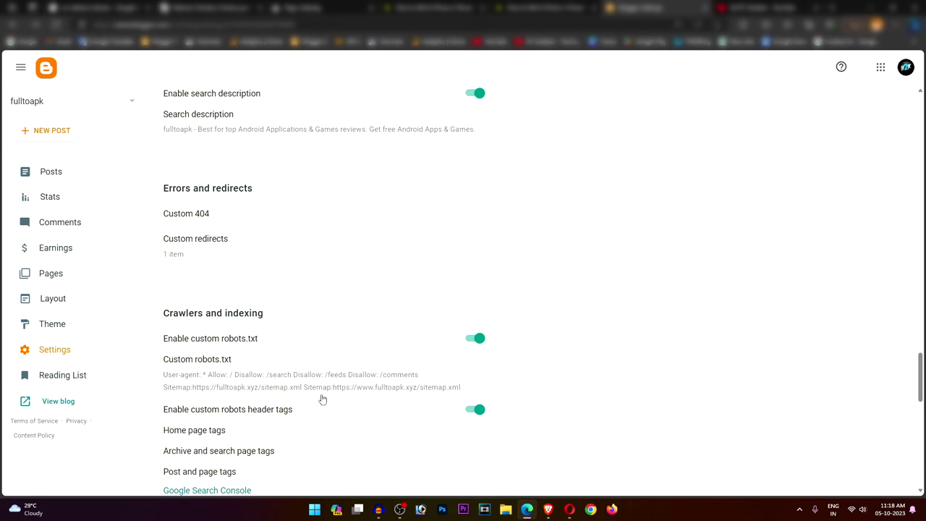
- Inspect the affected example URL from Search Console's Redirect error report and review its page indexing details
key(ctrl+3)
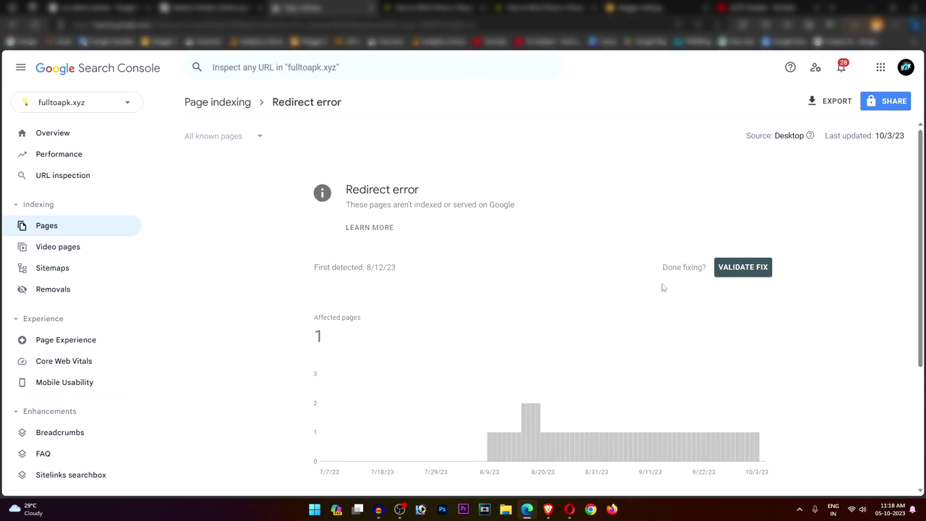
scroll(664, 289, down, 3)
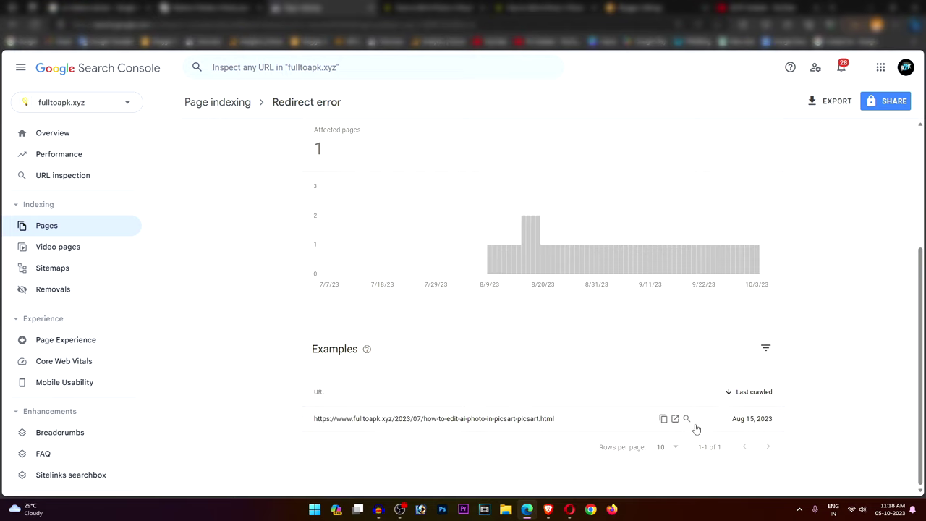
click(690, 422)
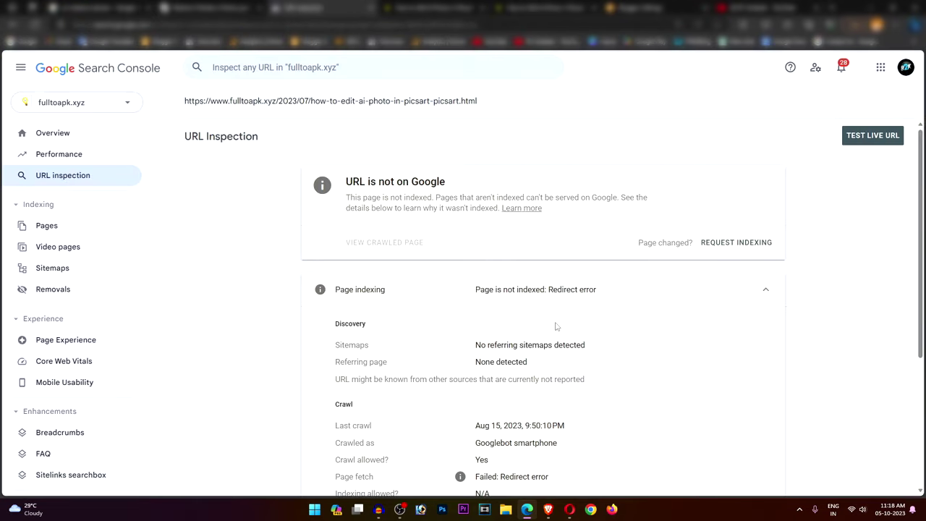
scroll(636, 330, down, 2)
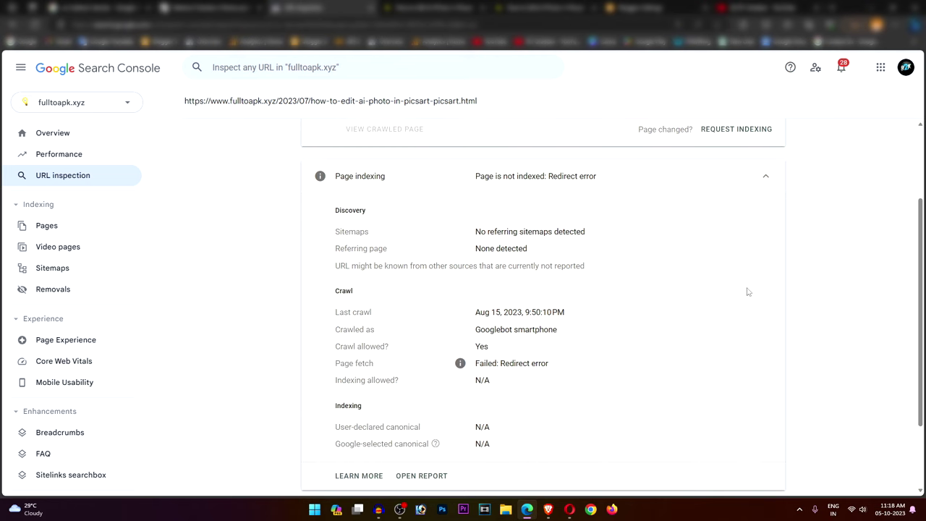
scroll(660, 320, up, 2)
- Run a live test of the inspected URL and examine its page fetch details and the URL's path
click(891, 137)
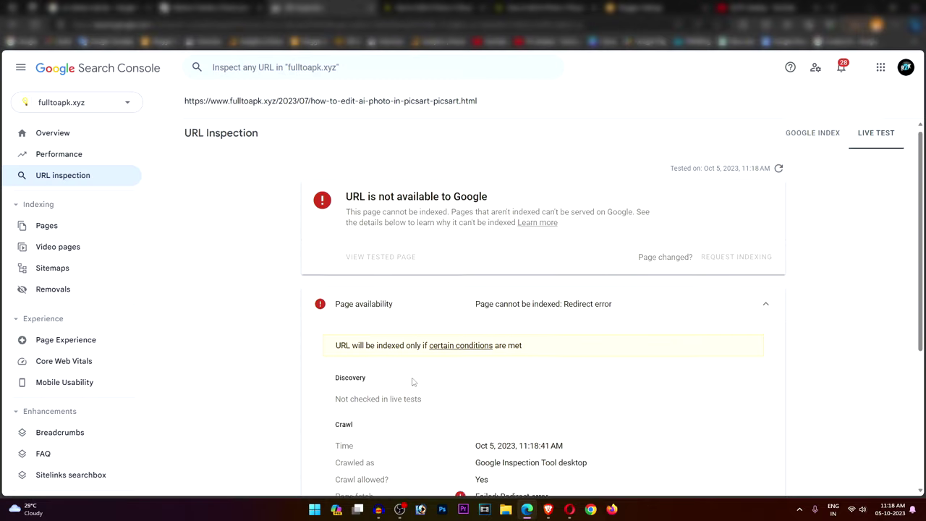
scroll(413, 380, down, 2)
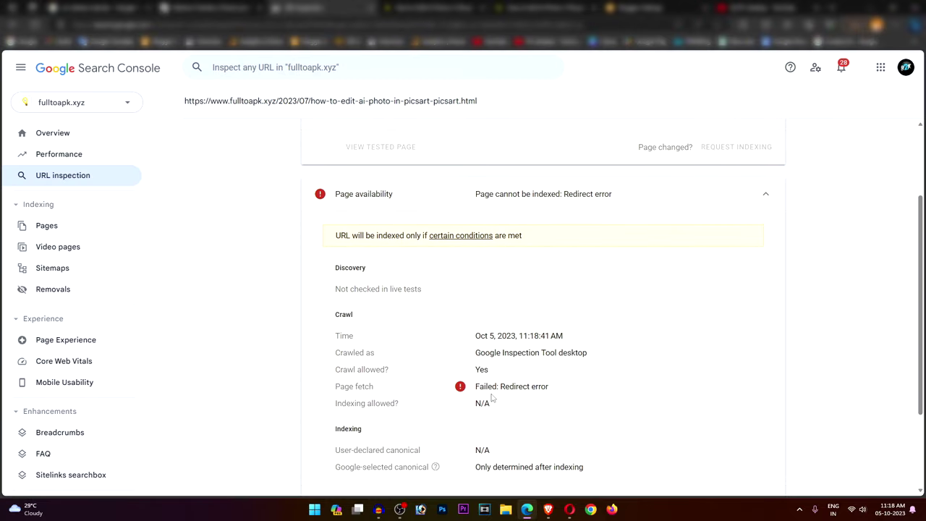
drag(475, 387, 549, 387)
click(474, 338)
scroll(432, 196, up, 2)
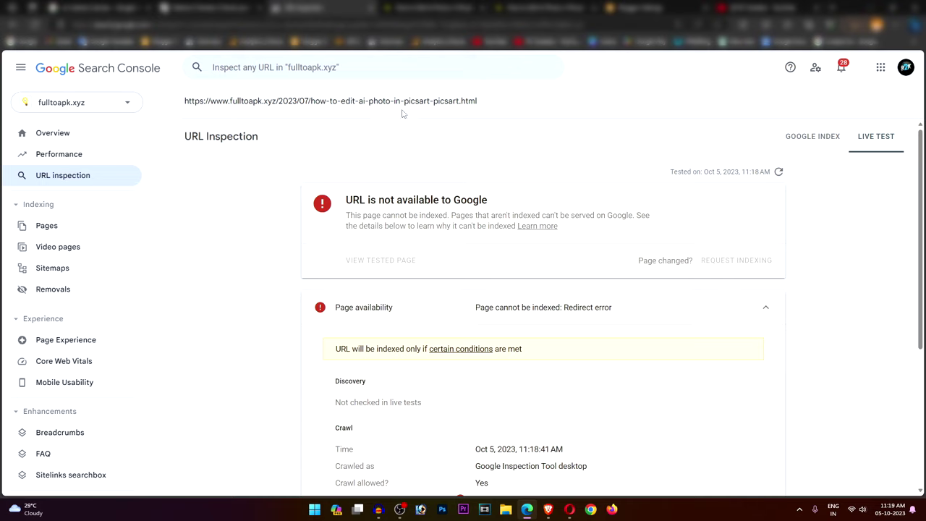
drag(481, 104, 280, 105)
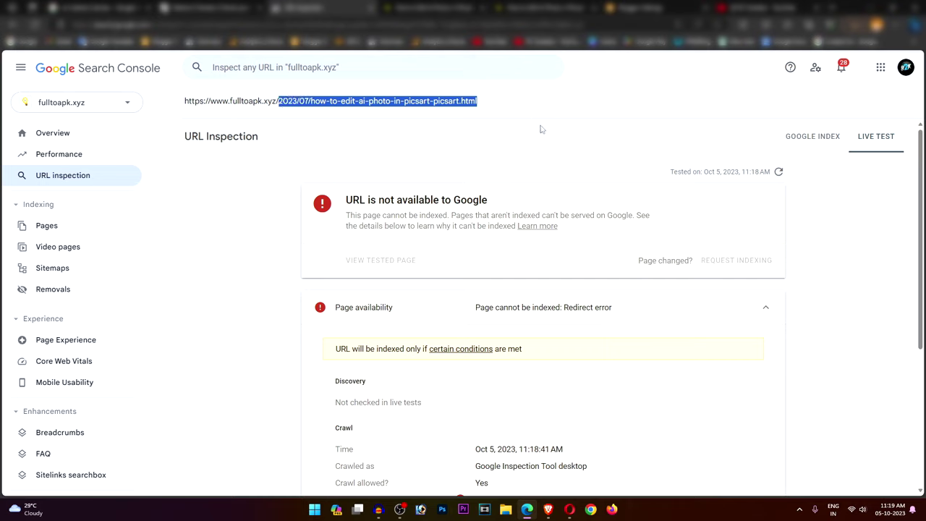
- Delete the article's custom redirect in the Blogger settings and save the custom redirects
click(630, 8)
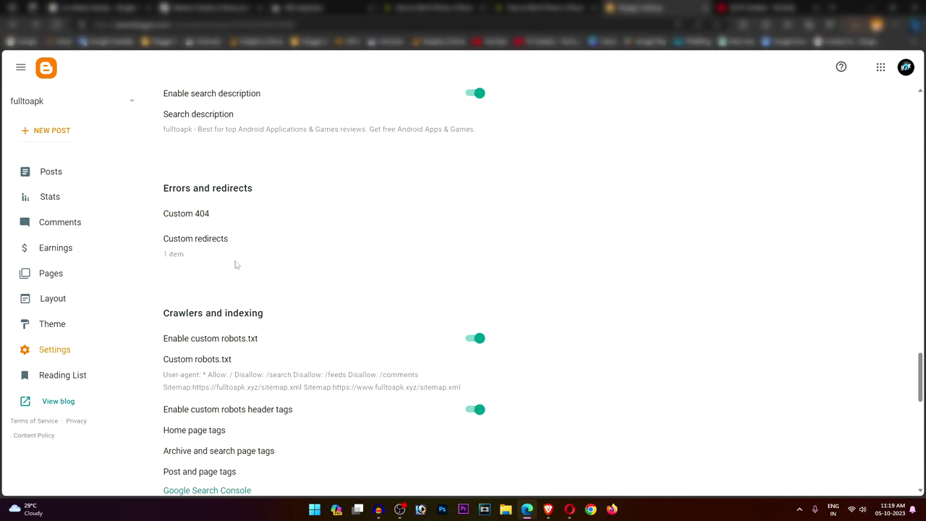
click(209, 255)
click(449, 279)
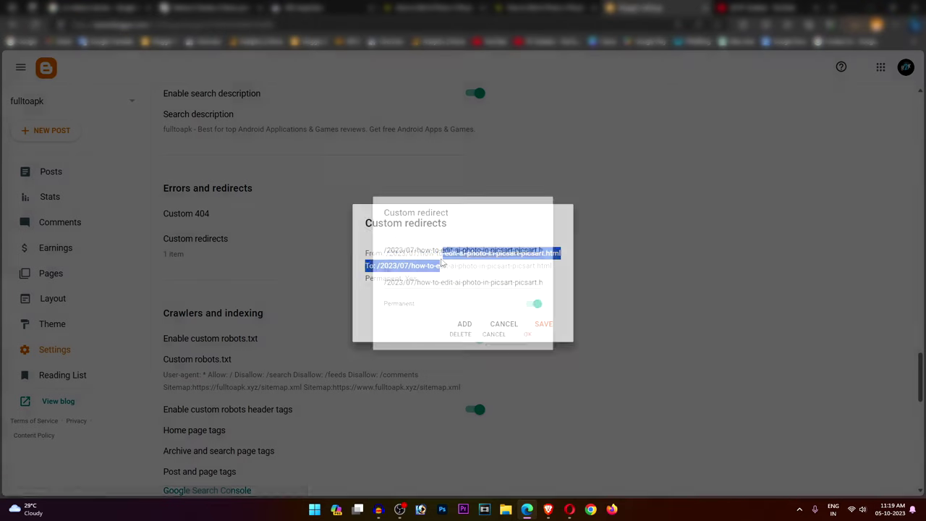
click(463, 346)
click(540, 324)
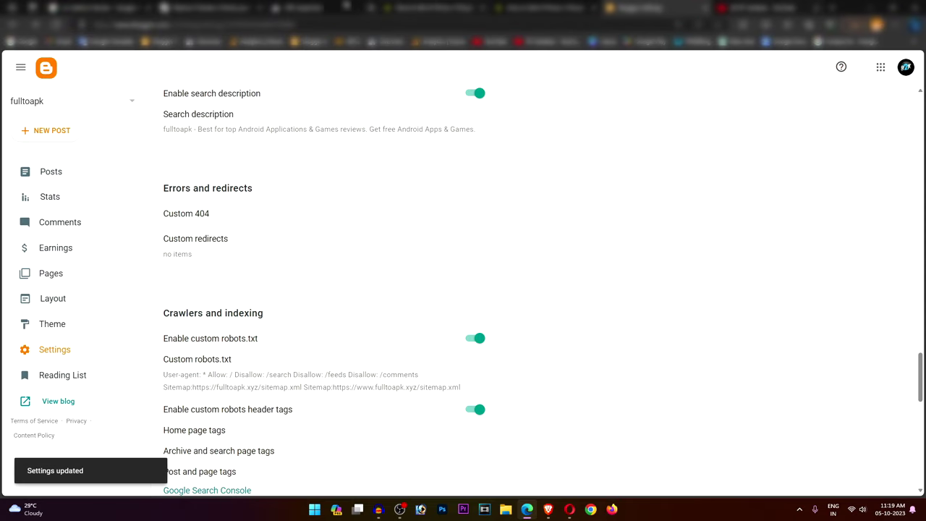
- Rerun the live test of the article's URL in Search Console and look over the article on the live site
click(318, 7)
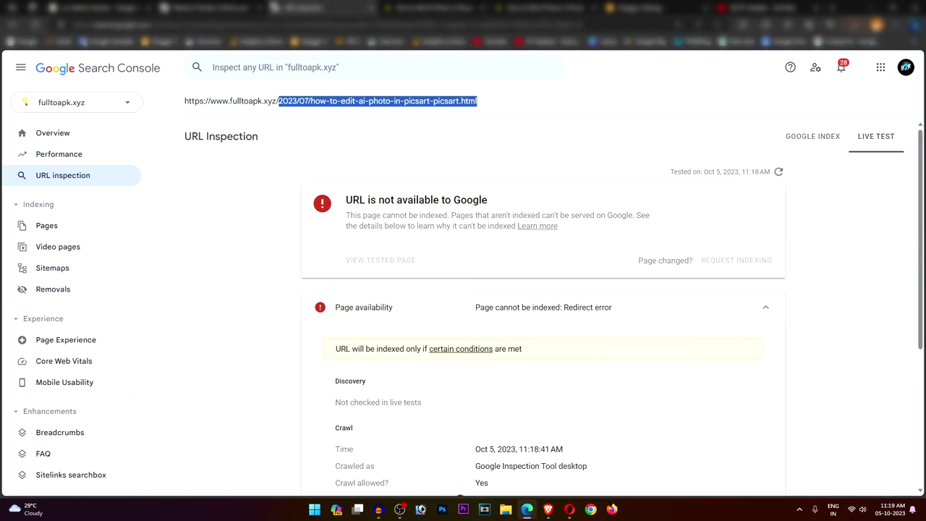
click(779, 172)
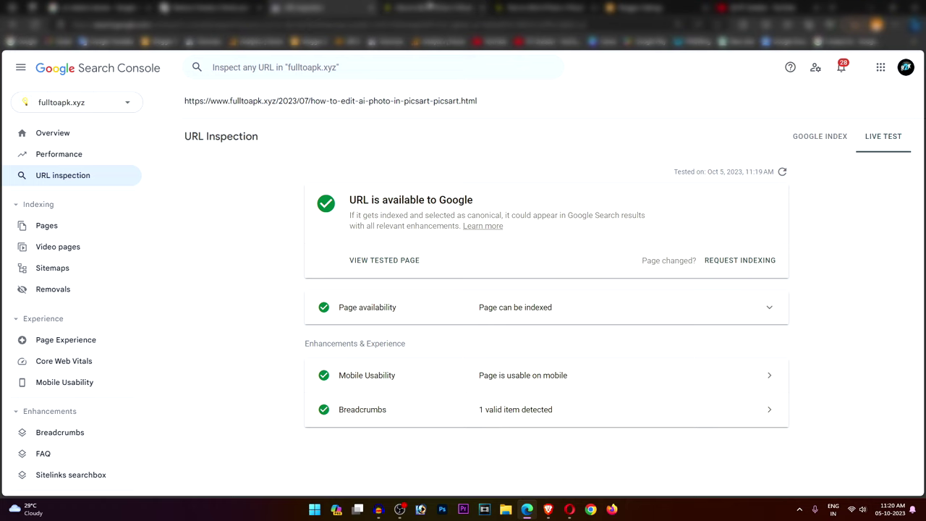
click(429, 8)
scroll(488, 195, down, 2)
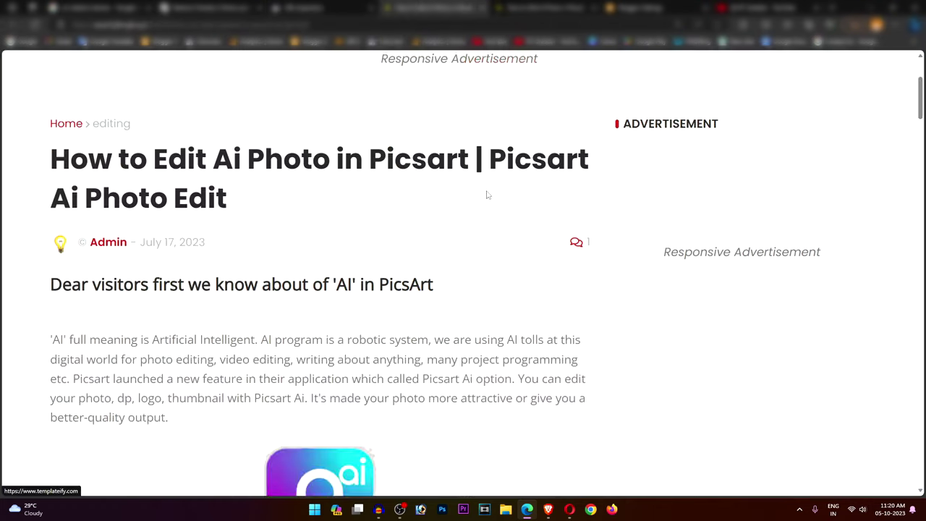
- Follow the article's Install Now link to check its Google Play destination and return to the article
scroll(488, 195, down, 2)
scroll(487, 195, down, 5)
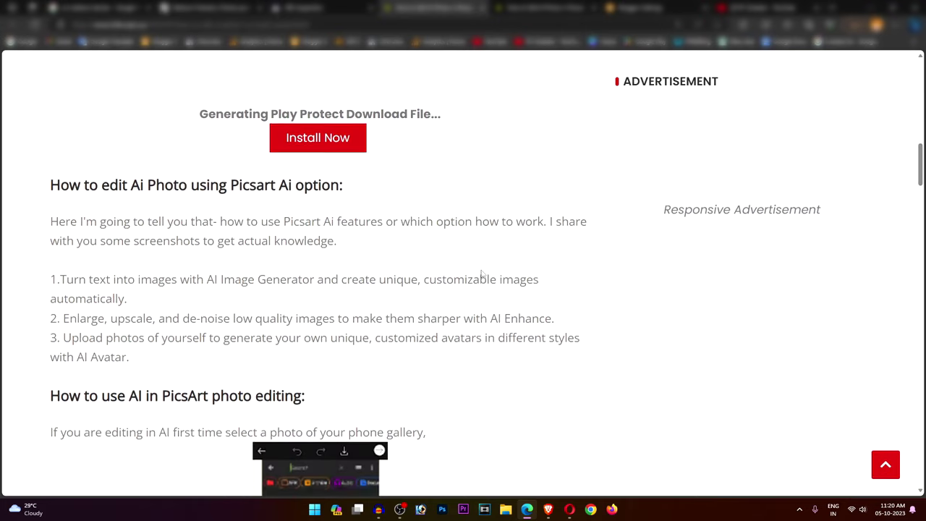
scroll(406, 251, up, 1)
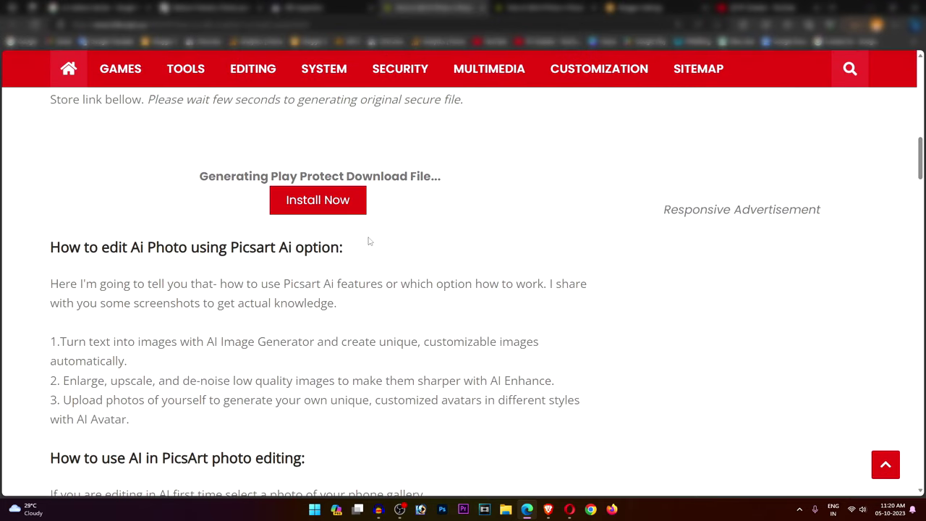
click(320, 202)
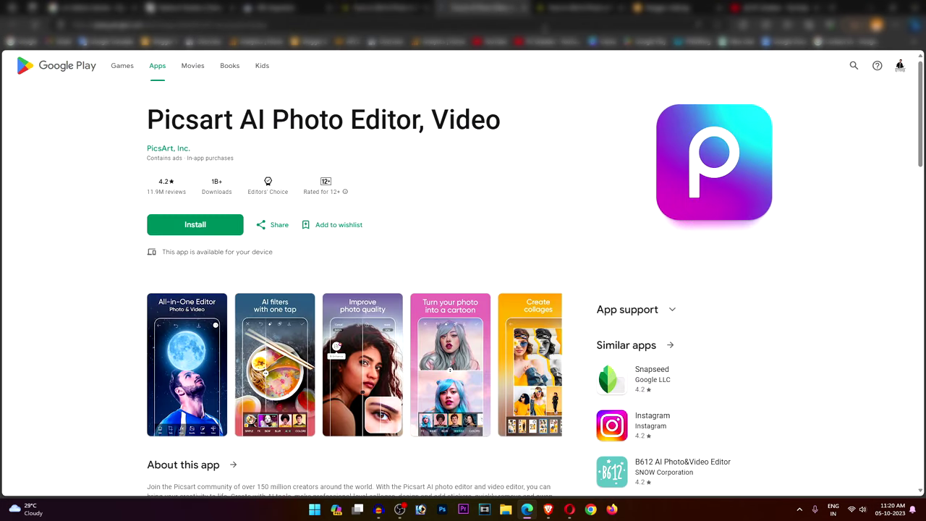
key(alt+Left)
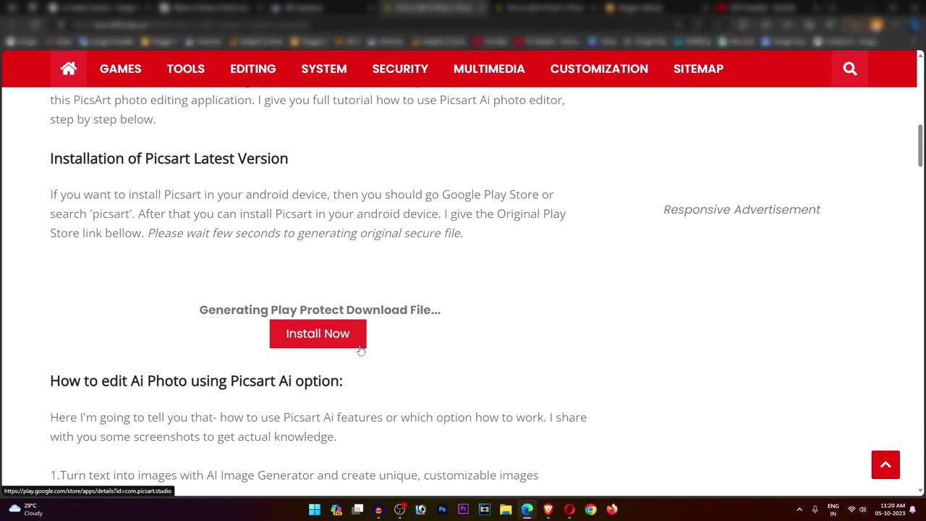
- Examine the article's Picsart installation section, its AI editing instructions and the accompanying screenshots
scroll(359, 350, up, 4)
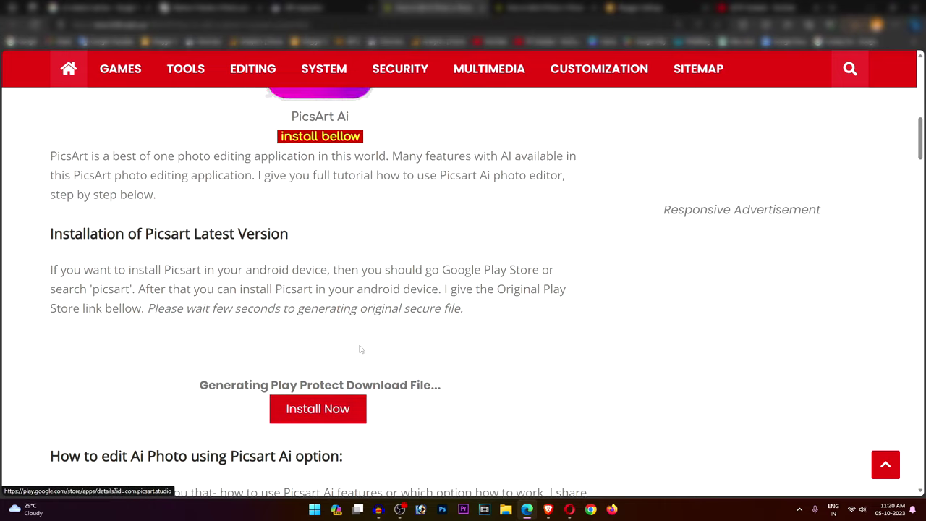
scroll(354, 348, down, 3)
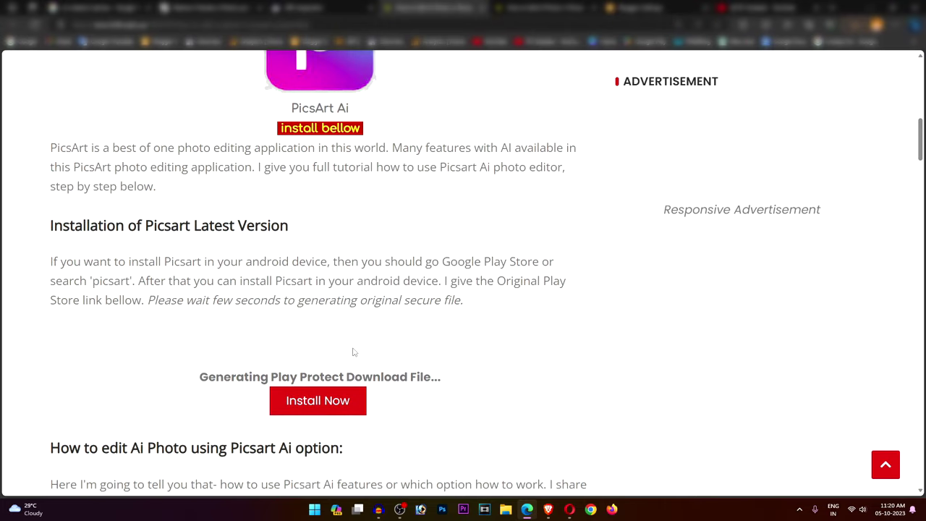
scroll(353, 352, down, 4)
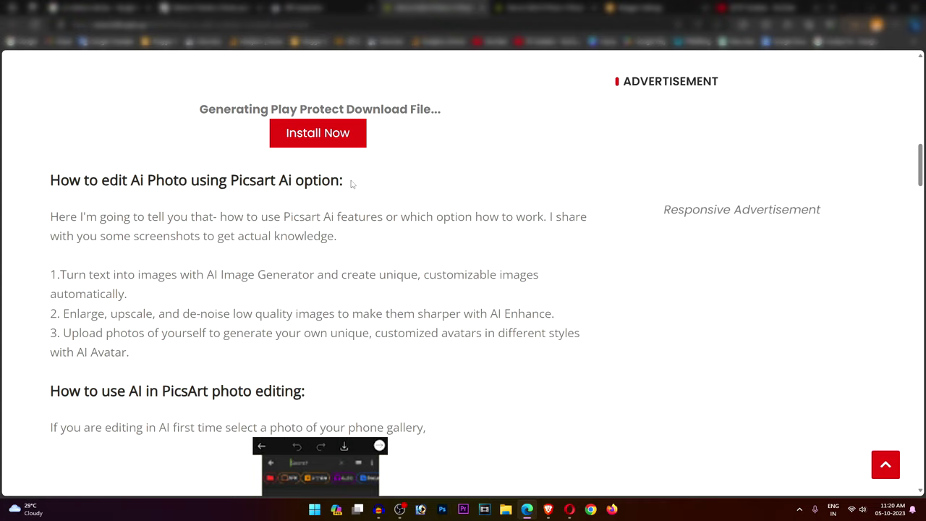
scroll(338, 193, down, 7)
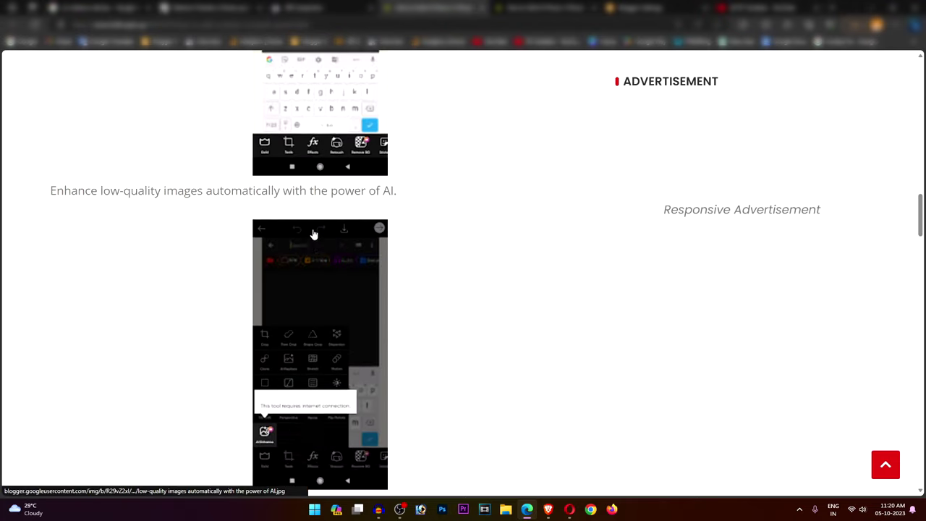
scroll(313, 234, down, 6)
scroll(192, 304, up, 13)
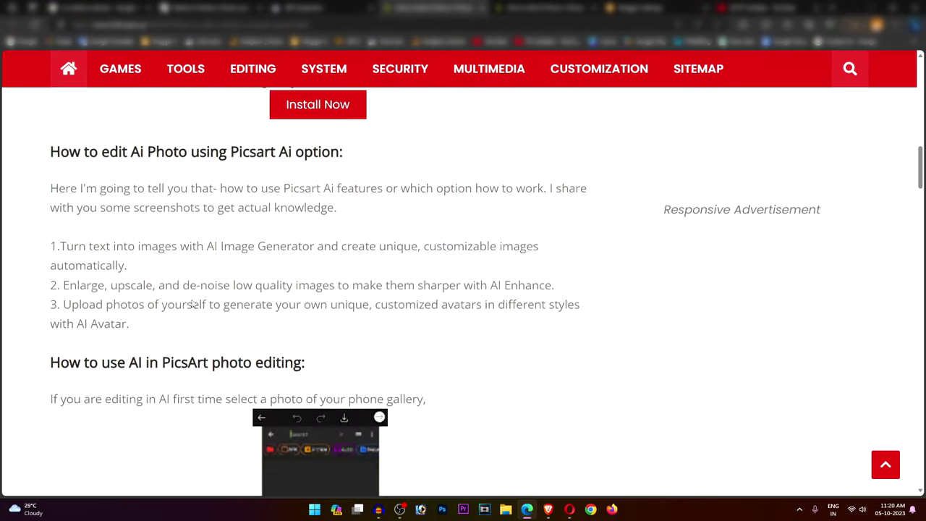
scroll(190, 305, up, 10)
- Switch to YouTube and view the PC Grabber channel's home page
click(752, 8)
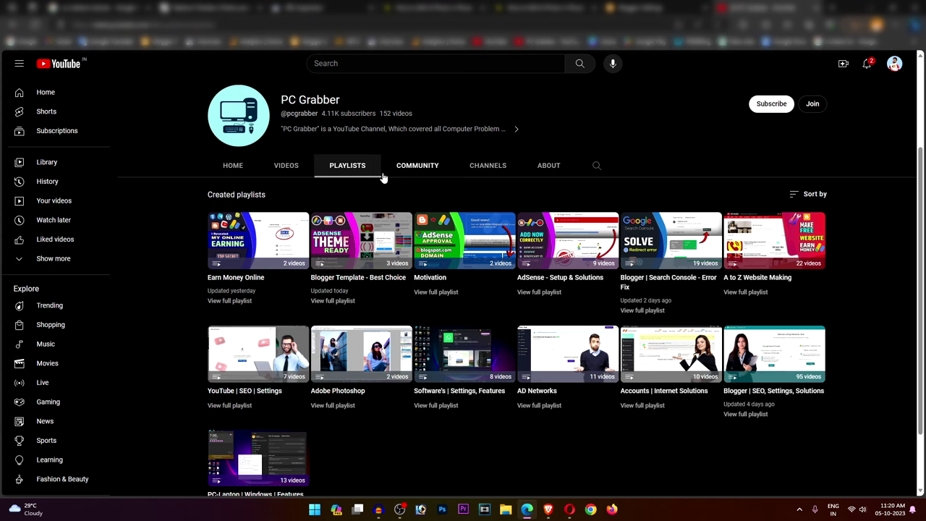
click(239, 166)
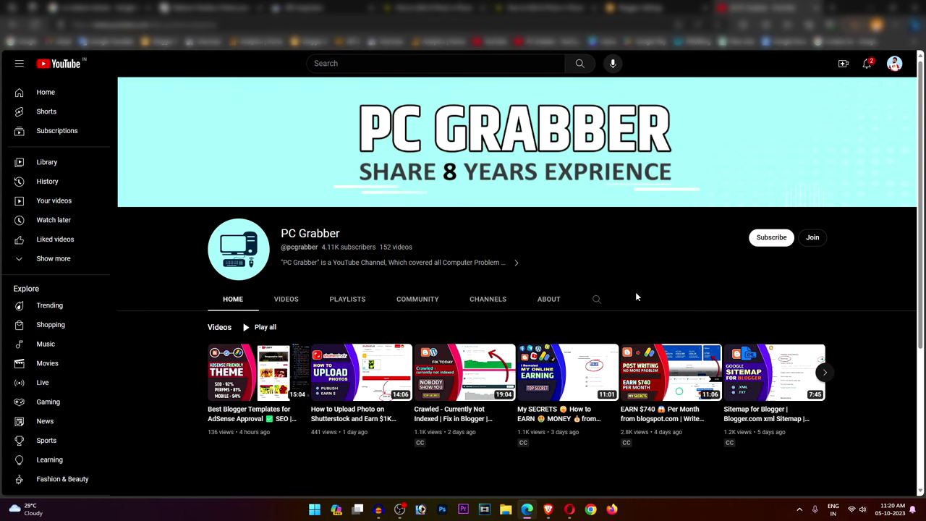